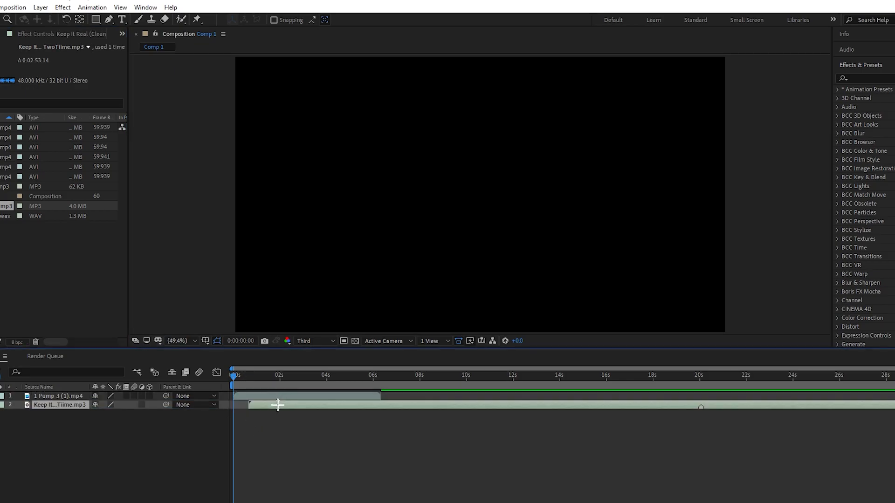
pyautogui.click(2, 137)
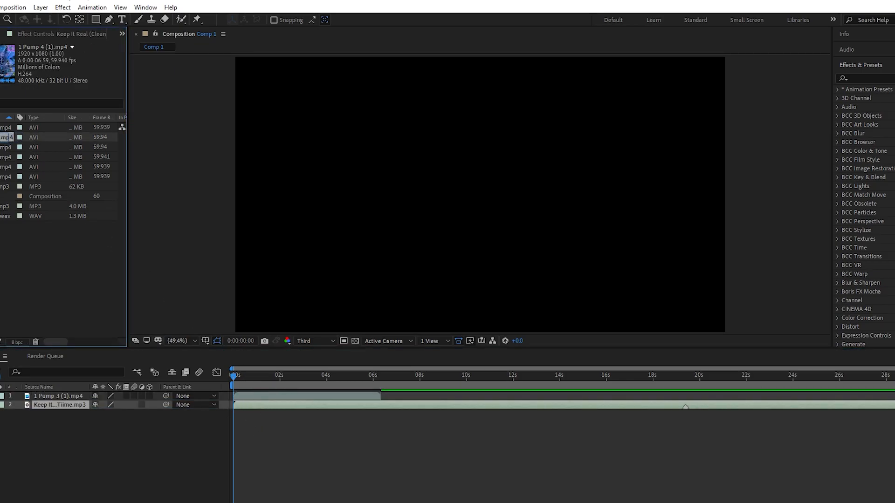
pyautogui.hotkey('alt', 'Tab')
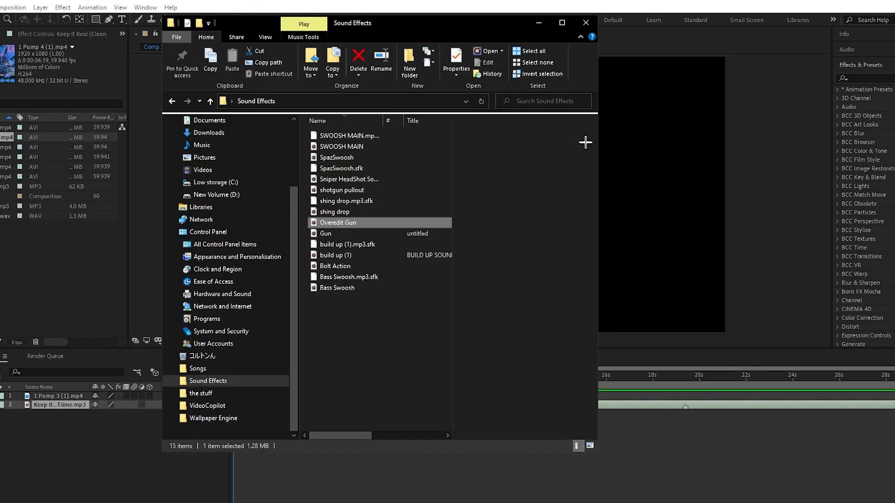
pyautogui.click(586, 23)
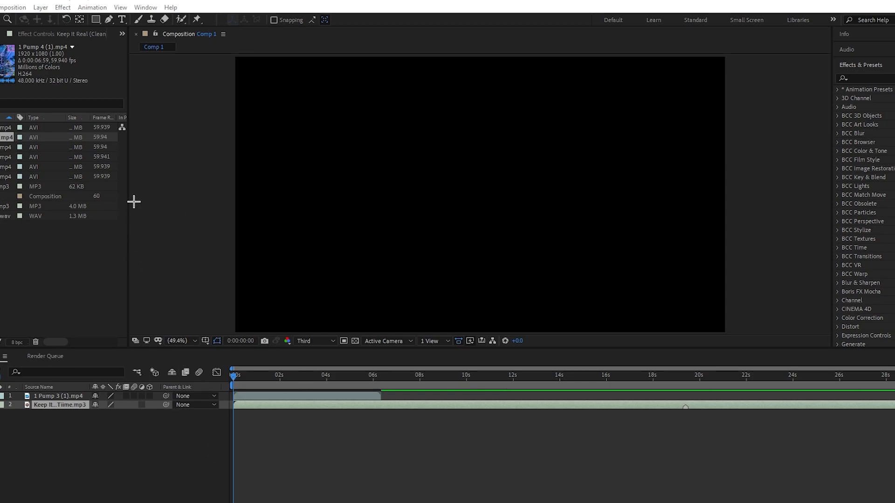
pyautogui.rightClick(69, 236)
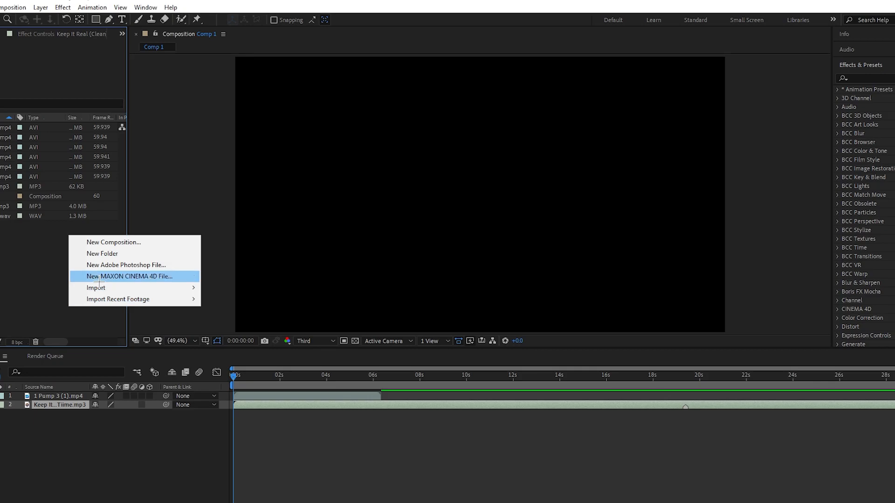
pyautogui.moveTo(101, 289)
pyautogui.click(224, 287)
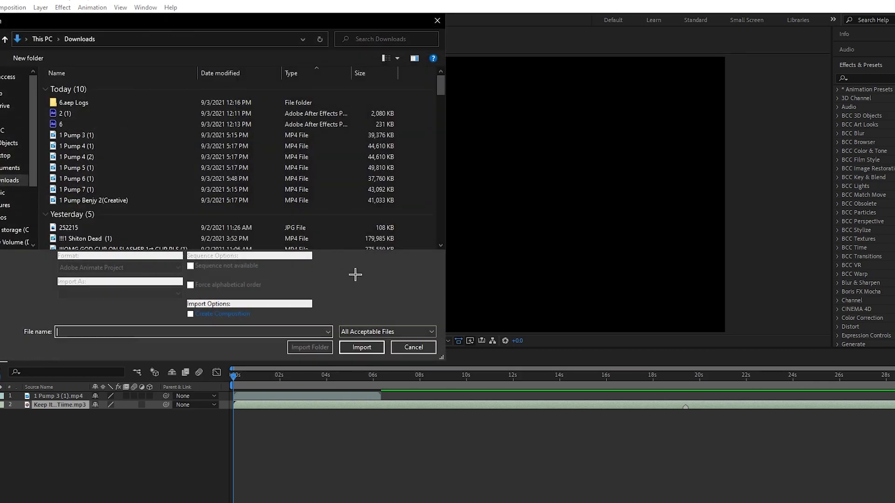
pyautogui.click(412, 349)
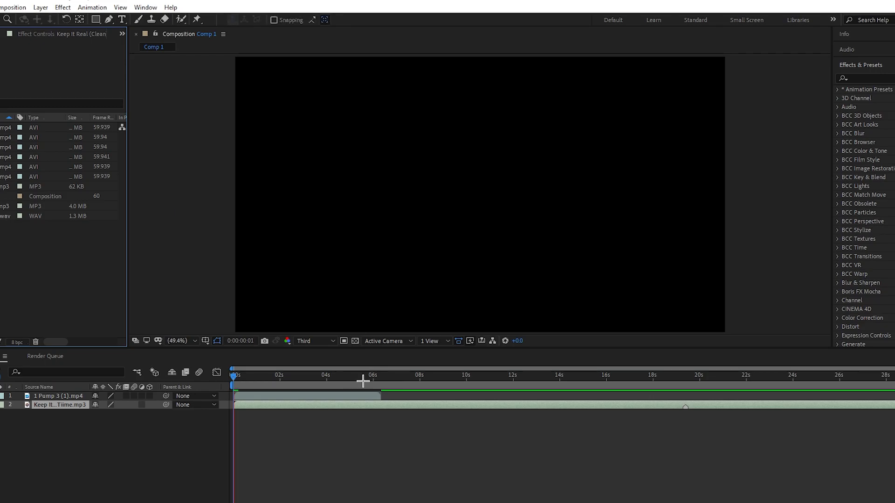
# Step: Preview the song in the timeline from about 6 seconds onward to listen for its beats
pyautogui.press('space')
pyautogui.moveTo(307, 386); pyautogui.dragTo(387, 408)
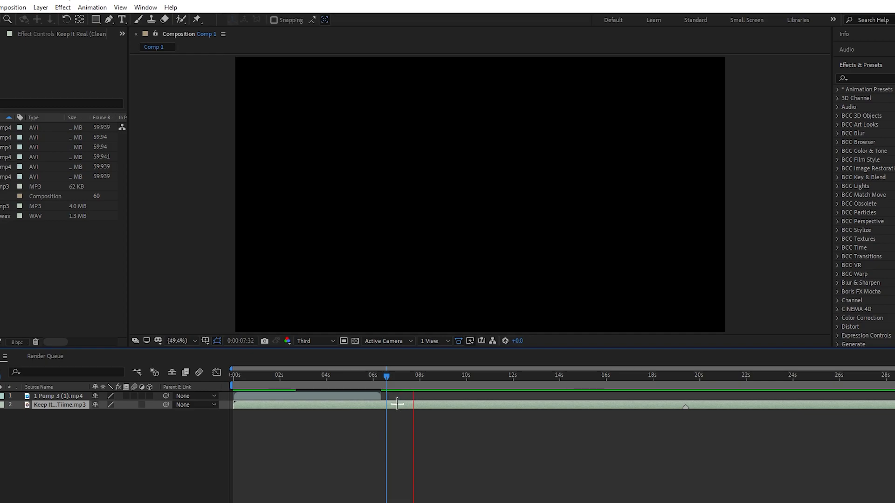
pyautogui.moveTo(389, 407); pyautogui.dragTo(433, 392)
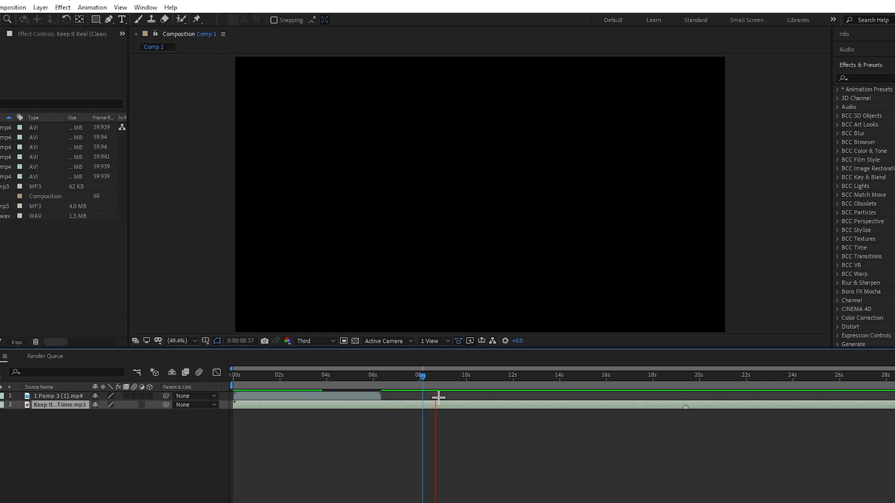
pyautogui.press('space')
# Step: Search the keyboard shortcuts for "marker" and check which key is assigned to Add Layer Marker
pyautogui.click(1, 7)
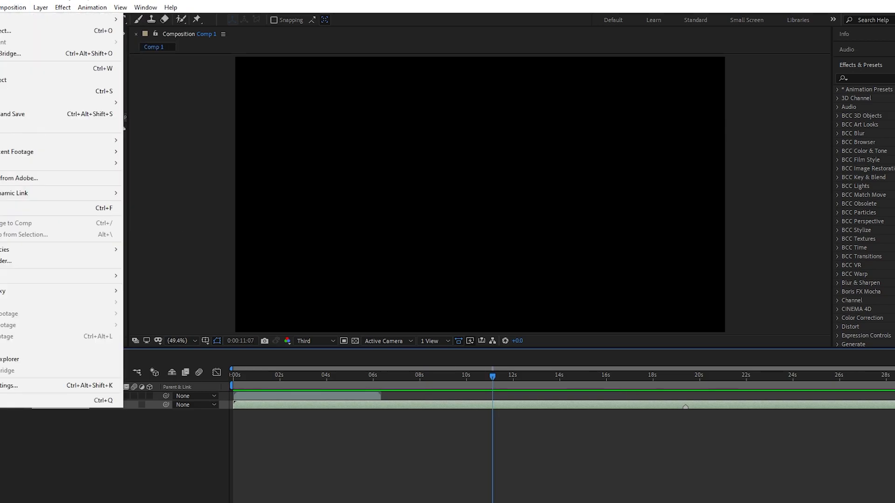
pyautogui.moveTo(1, 7)
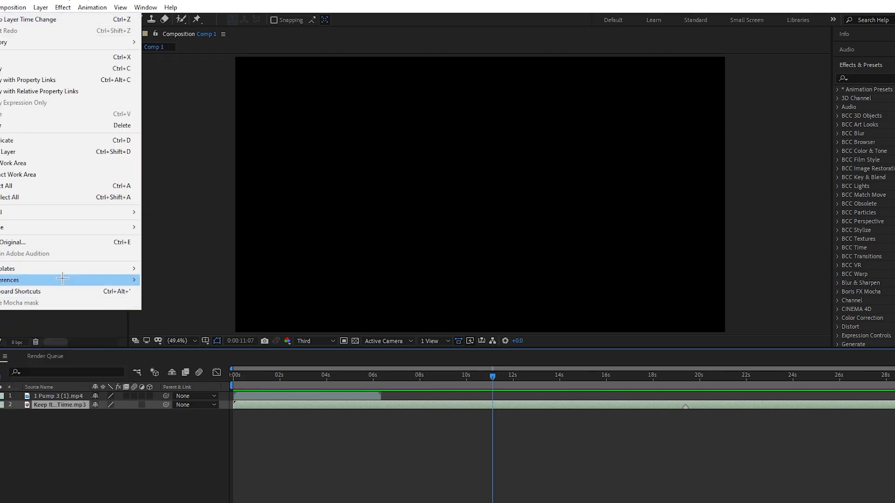
pyautogui.click(62, 292)
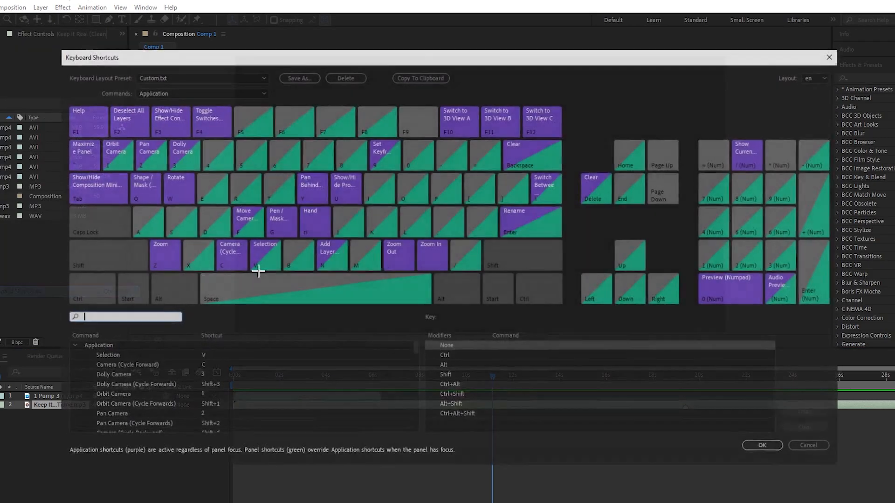
pyautogui.write('mar')
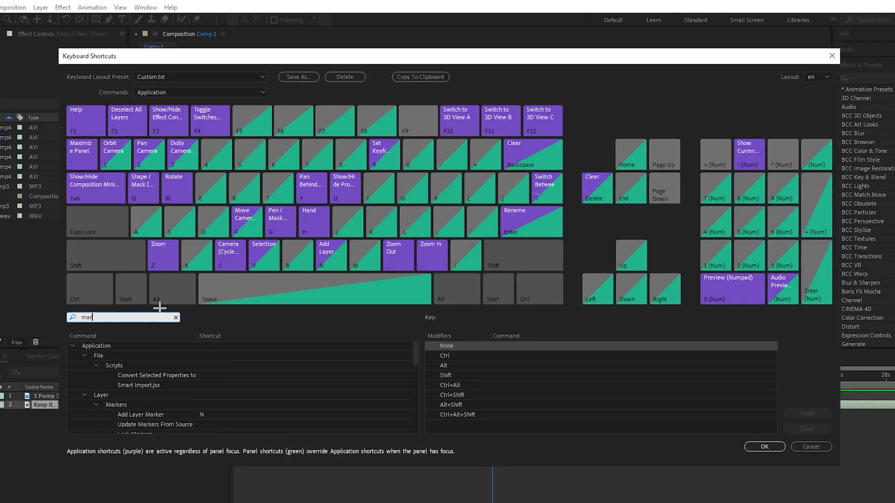
pyautogui.write('ker')
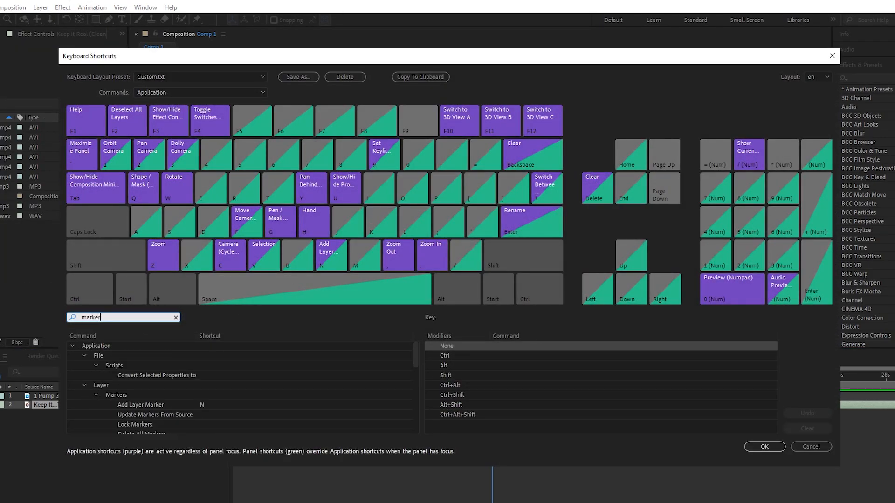
pyautogui.click(197, 407)
pyautogui.click(222, 395)
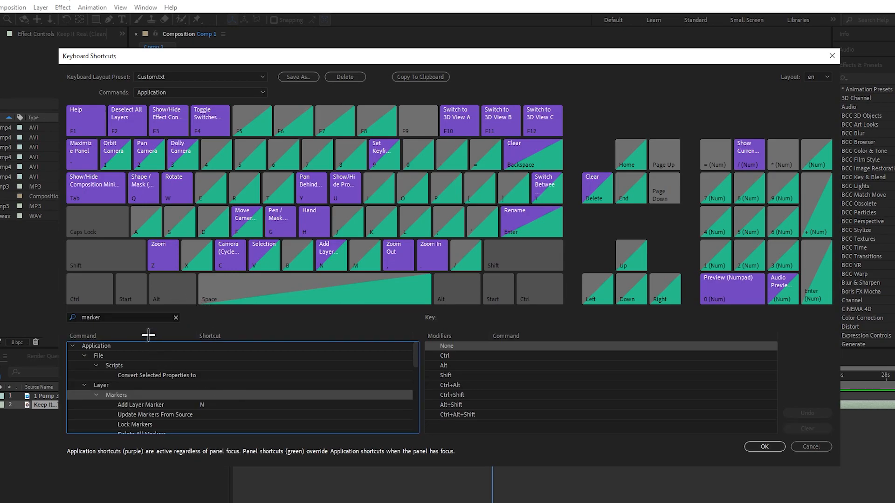
# Step: Search the keyboard shortcuts for "frame" and check the keys for Go Back 1 Frame and Go Forward 1 Frame
pyautogui.click(176, 319)
pyautogui.click(148, 318)
pyautogui.write('frame')
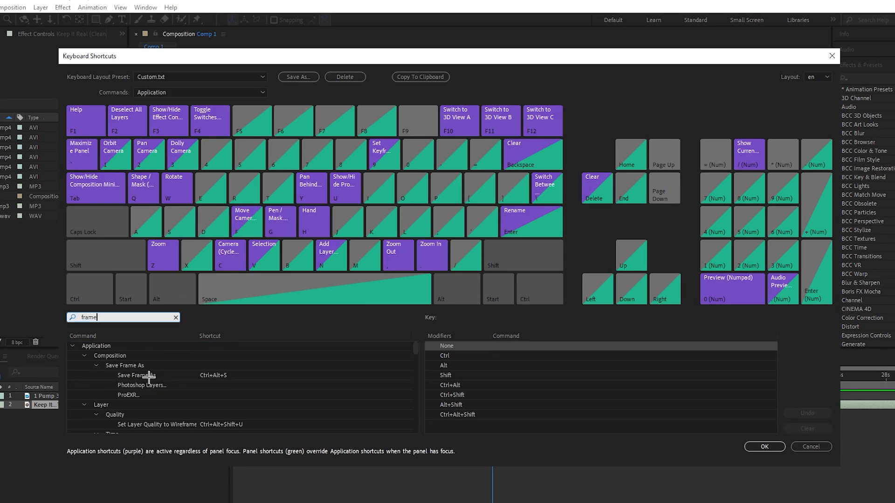
pyautogui.scroll(-10, 149, 378)
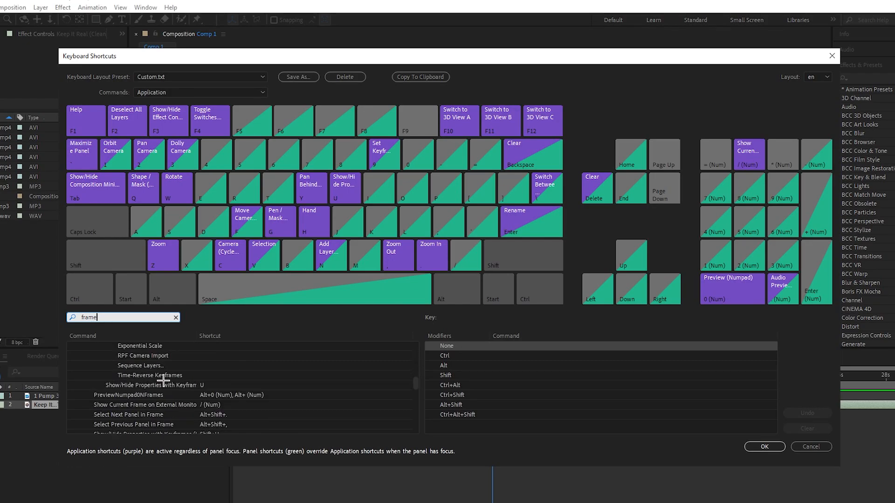
pyautogui.scroll(-5, 163, 382)
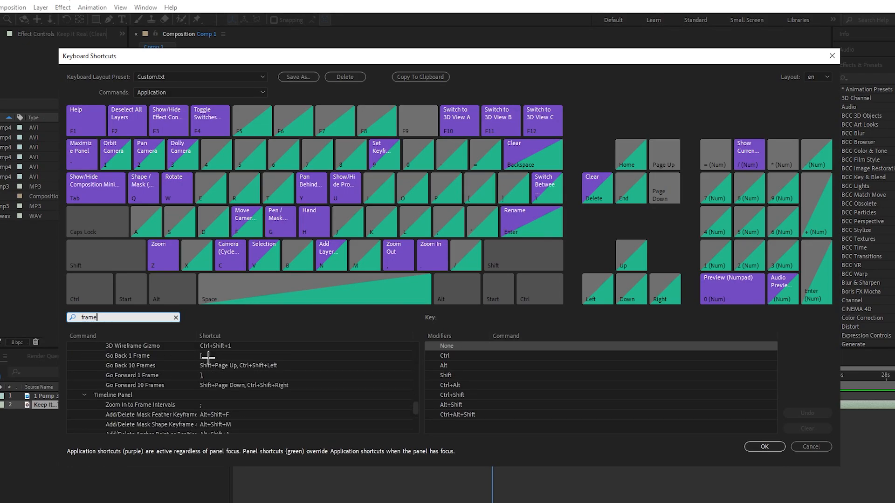
pyautogui.click(763, 447)
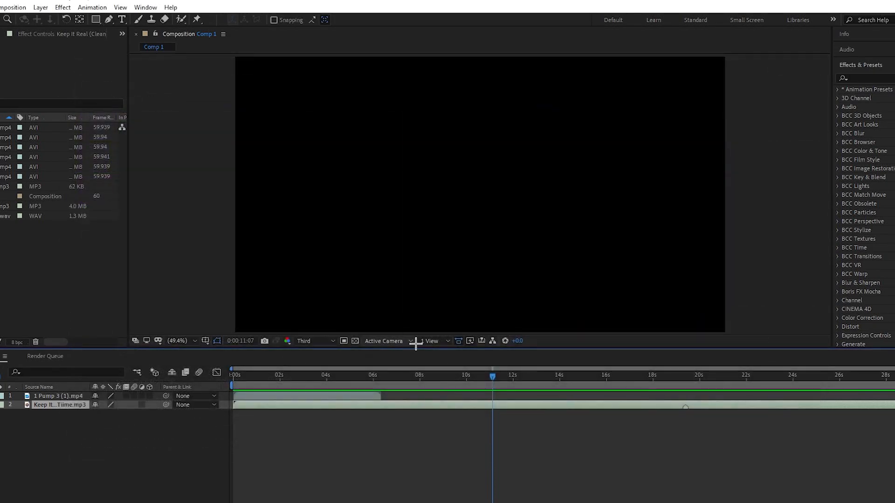
# Step: Play and scrub the song between about 7 and 19 seconds, listening up to its layer marker
pyautogui.moveTo(491, 373); pyautogui.dragTo(413, 404)
pyautogui.press('space')
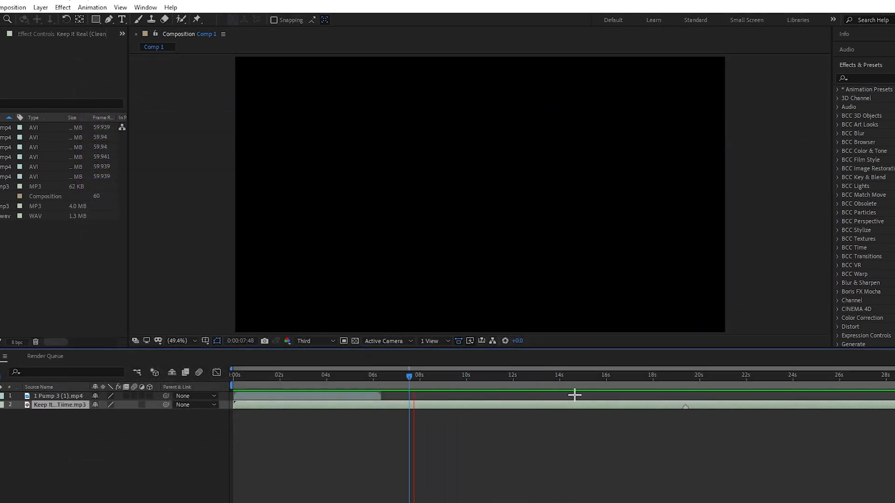
pyautogui.click(624, 381)
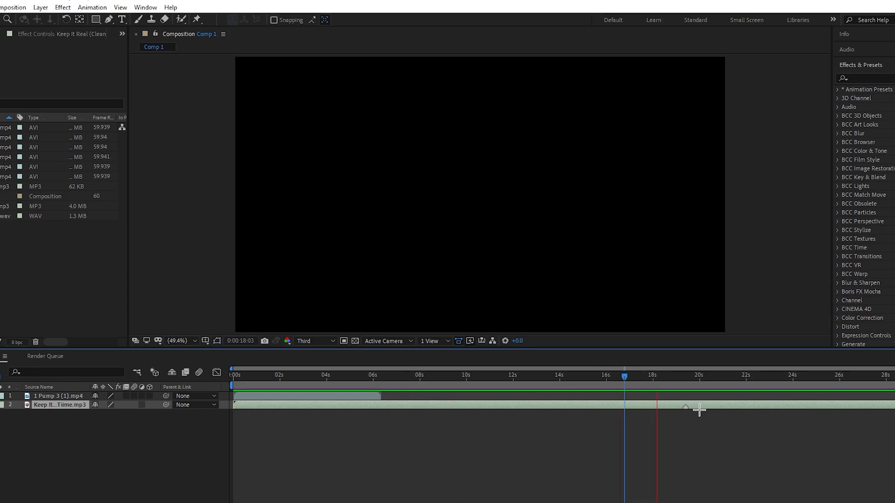
pyautogui.moveTo(687, 379); pyautogui.dragTo(653, 414)
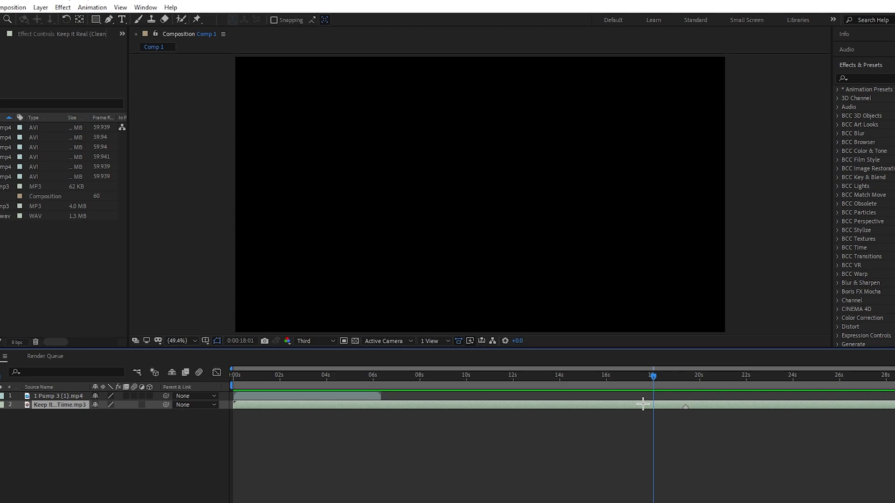
pyautogui.press('space')
pyautogui.click(683, 382)
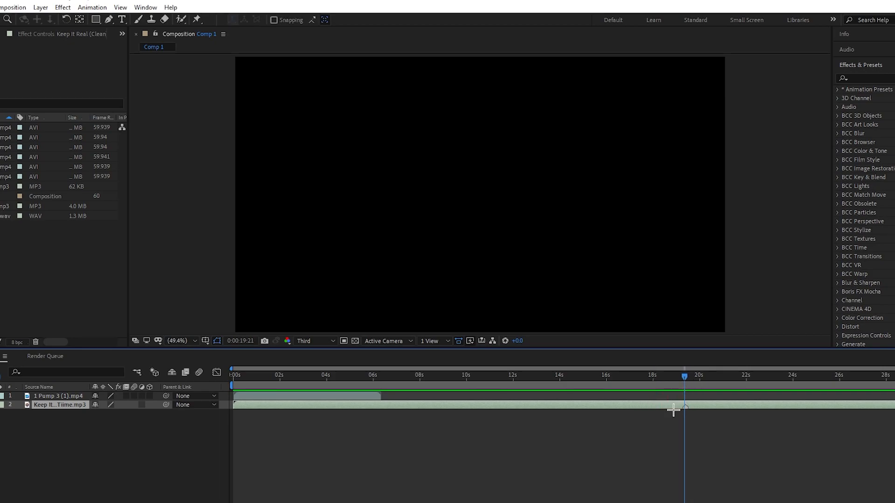
pyautogui.moveTo(688, 382); pyautogui.dragTo(465, 424)
pyautogui.click(491, 428)
pyautogui.moveTo(465, 372); pyautogui.dragTo(568, 387)
pyautogui.click(615, 406)
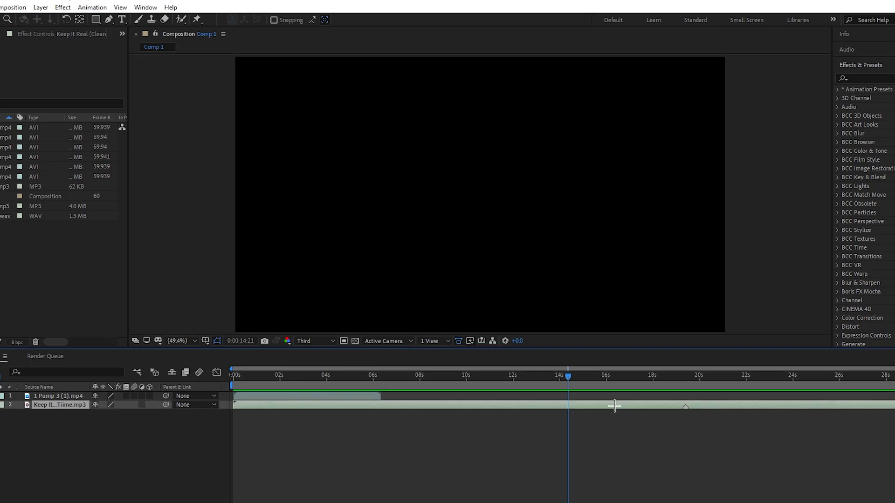
# Step: Find the gunshot frame at 0:00:03:17 and slide the song layer earlier so its marker lines up with that shot
pyautogui.moveTo(512, 375); pyautogui.dragTo(313, 395)
pyautogui.moveTo(345, 368); pyautogui.dragTo(310, 395)
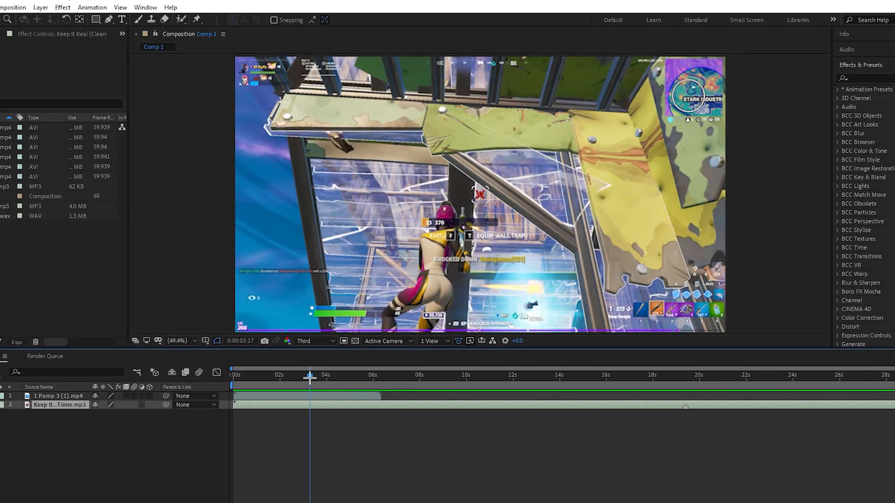
pyautogui.moveTo(310, 375); pyautogui.dragTo(310, 376)
pyautogui.moveTo(507, 407); pyautogui.dragTo(496, 407)
pyautogui.moveTo(275, 417); pyautogui.dragTo(229, 418)
pyautogui.moveTo(342, 409)
pyautogui.mouseDown()
pyautogui.moveTo(268, 419)
pyautogui.moveTo(325, 409)
pyautogui.mouseUp()
pyautogui.click(362, 454)
# Step: Play the composition from the start to check that the shot lands on the song's marker
pyautogui.moveTo(308, 374); pyautogui.dragTo(200, 383)
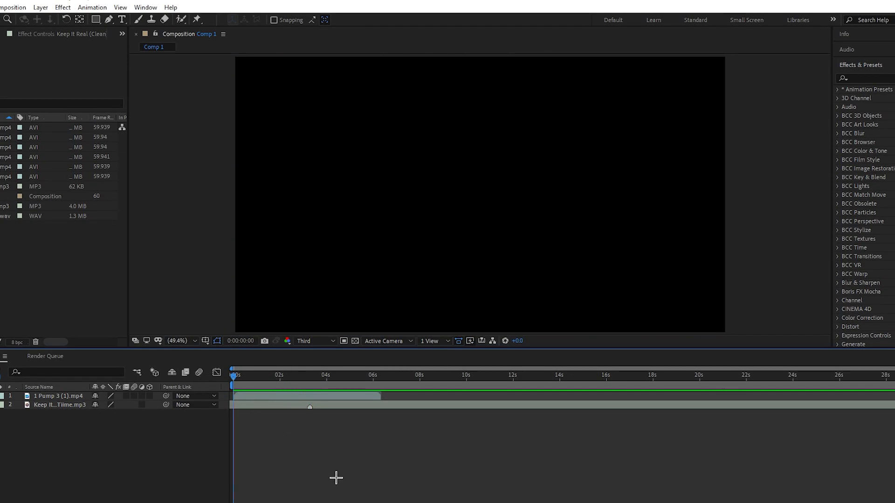
pyautogui.press('space')
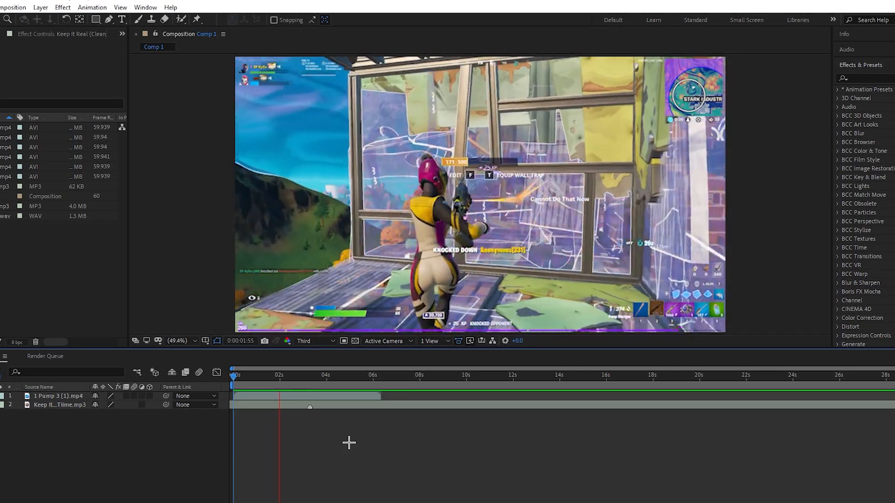
pyautogui.moveTo(330, 374); pyautogui.dragTo(299, 417)
pyautogui.click(313, 397)
pyautogui.click(312, 410)
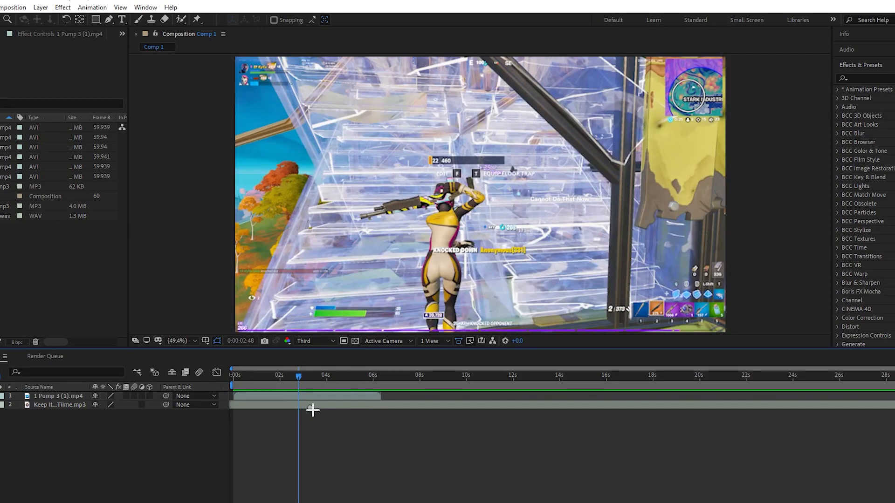
# Step: Step frame by frame to 0:00:02:52, just before the marker, and split the 1 Pump 3 (1).mp4 layer there
pyautogui.moveTo(308, 376)
pyautogui.mouseDown()
pyautogui.moveTo(288, 373)
pyautogui.moveTo(305, 384)
pyautogui.moveTo(303, 374)
pyautogui.moveTo(282, 381)
pyautogui.moveTo(297, 381)
pyautogui.mouseUp()
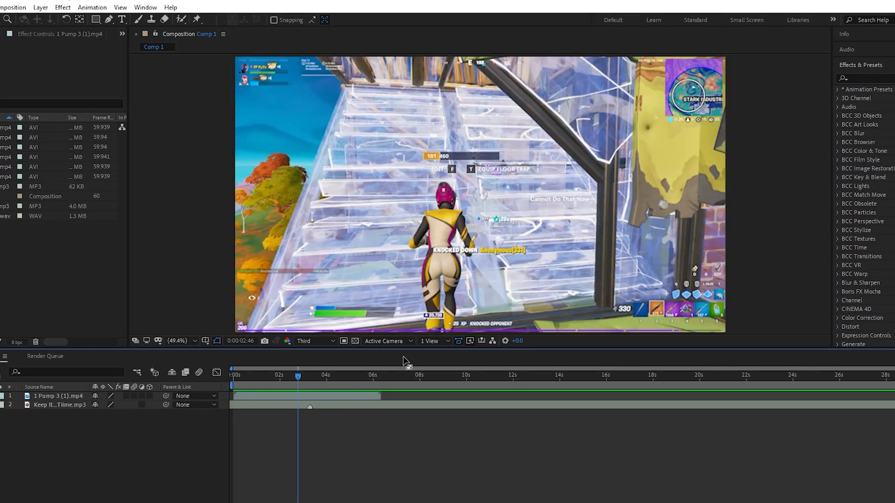
pyautogui.press('pagedown')
pyautogui.press('pagedown')
pyautogui.press('pagedown')
pyautogui.press('pagedown')
pyautogui.press('pagedown')
pyautogui.press('pagedown')
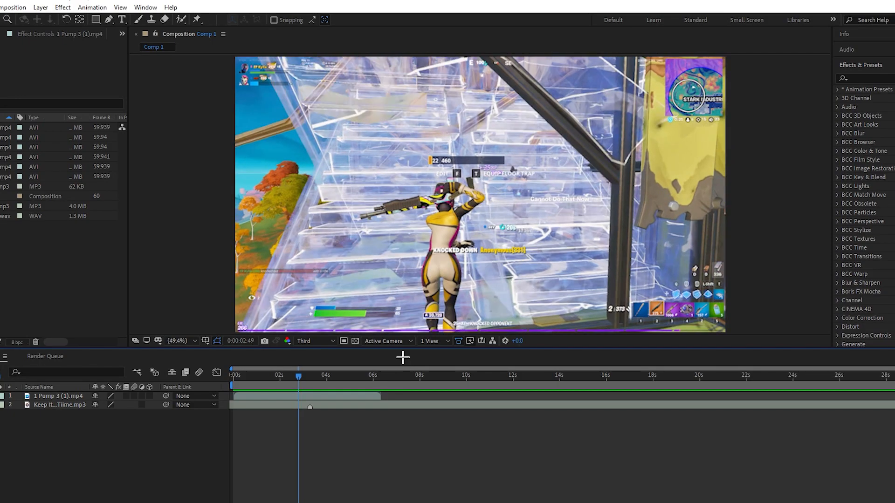
pyautogui.click(301, 396)
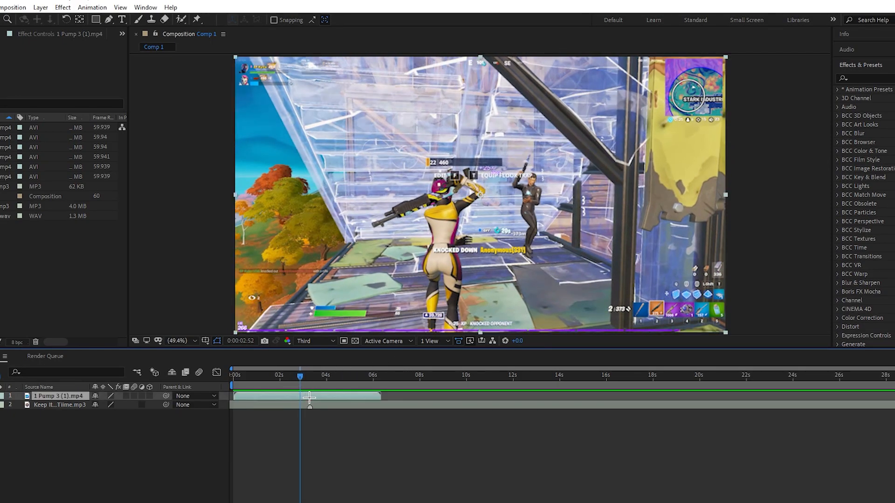
pyautogui.hotkey('ctrl', 'shift', 'd')
# Step: Apply the KaseVelo animation preset to the second part of the split gameplay clip
pyautogui.click(92, 7)
pyautogui.click(123, 31)
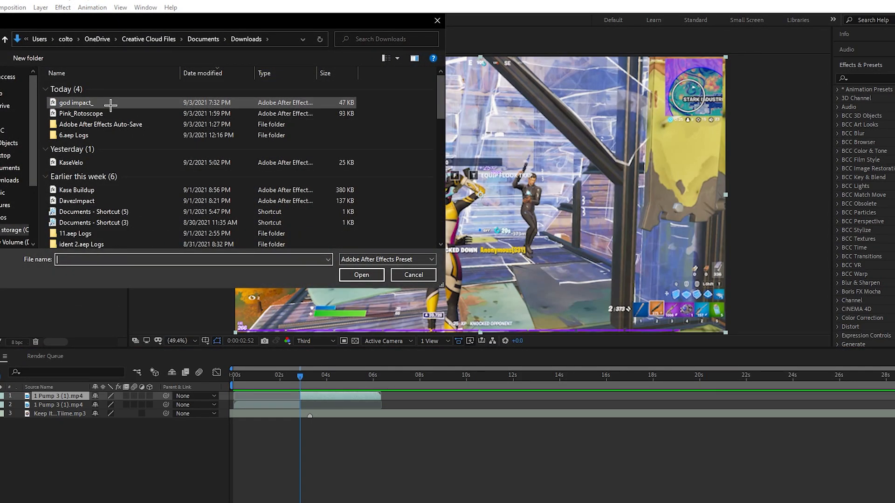
pyautogui.doubleClick(113, 161)
# Step: Preview the speed effect across the split, starting from about 1.5 and then 2 seconds
pyautogui.moveTo(300, 376); pyautogui.dragTo(267, 377)
pyautogui.press('space')
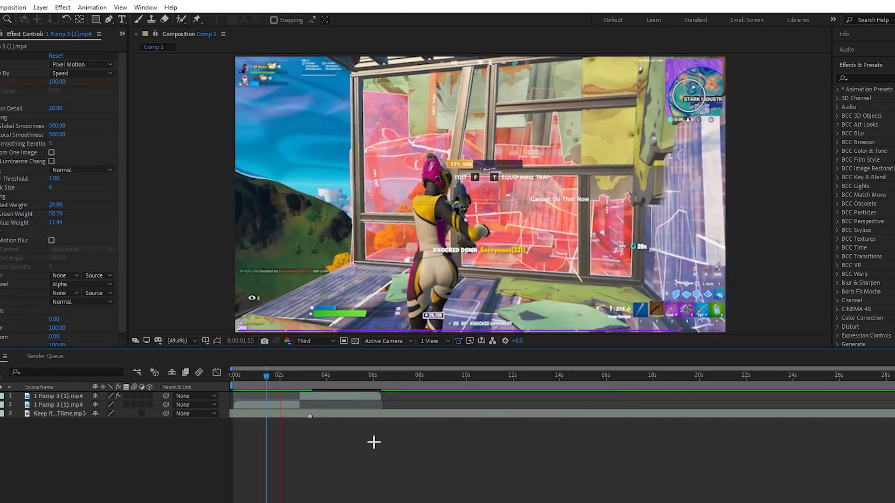
pyautogui.press('space')
pyautogui.moveTo(317, 375); pyautogui.dragTo(281, 386)
pyautogui.press('space')
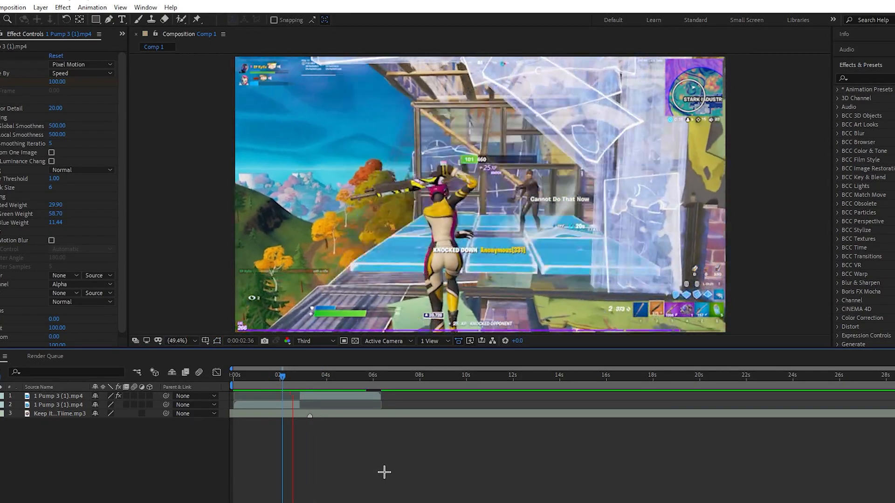
# Step: Trim the end of the upper gameplay clip back to about 4 seconds
pyautogui.press('space')
pyautogui.moveTo(380, 397); pyautogui.dragTo(297, 388)
pyautogui.press('space')
# Step: Step frame by frame from 0:00:02:46 to the song's marker at 0:00:03:16 to examine the speed change
pyautogui.press('pagedown')
pyautogui.press('pagedown')
pyautogui.press('pagedown')
pyautogui.press('pagedown')
pyautogui.press('pagedown')
pyautogui.press('pagedown')
pyautogui.press('pagedown')
pyautogui.press('pagedown')
pyautogui.press('pagedown')
pyautogui.press('pagedown')
pyautogui.press('pagedown')
pyautogui.press('pagedown')
pyautogui.press('pagedown')
pyautogui.press('pagedown')
pyautogui.press('pagedown')
pyautogui.press('pagedown')
pyautogui.press('pagedown')
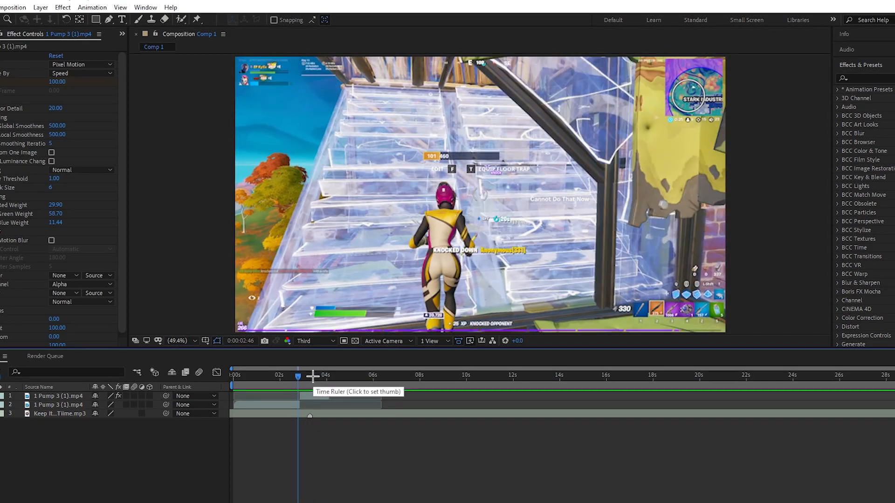
pyautogui.press('pagedown')
pyautogui.press('pagedown')
pyautogui.press('pagedown')
pyautogui.press('pagedown')
pyautogui.press('pagedown')
pyautogui.press('pagedown')
pyautogui.press('pagedown')
pyautogui.press('pagedown')
pyautogui.press('pagedown')
pyautogui.press('pagedown')
pyautogui.press('pagedown')
pyautogui.press('pagedown')
pyautogui.press('pagedown')
pyautogui.press('pagedown')
pyautogui.press('pagedown')
pyautogui.press('pagedown')
pyautogui.press('pagedown')
pyautogui.press('pagedown')
pyautogui.press('pagedown')
pyautogui.press('pagedown')
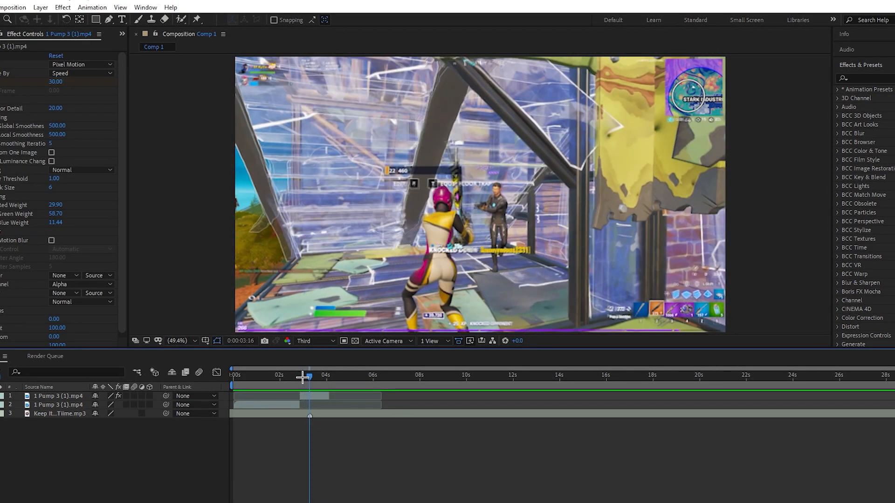
# Step: Step frame by frame between 0:00:03:09 and 0:00:03:16, around the song's marker, to examine where the speed change meets the shot
pyautogui.press('pageup')
pyautogui.press('pageup')
pyautogui.press('pageup')
pyautogui.press('pageup')
pyautogui.press('pageup')
pyautogui.press('pageup')
pyautogui.press('pageup')
pyautogui.press('pageup')
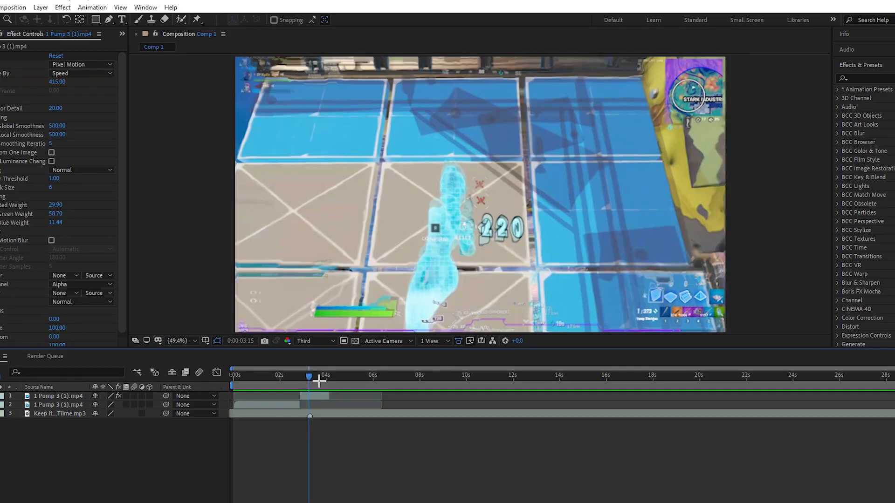
pyautogui.press('pageup')
pyautogui.press('pageup')
pyautogui.press('pagedown')
pyautogui.press('pagedown')
pyautogui.press('pageup')
pyautogui.press('pageup')
pyautogui.press('pageup')
pyautogui.press('pageup')
pyautogui.press('pageup')
pyautogui.press('pageup')
pyautogui.press('pageup')
pyautogui.press('pageup')
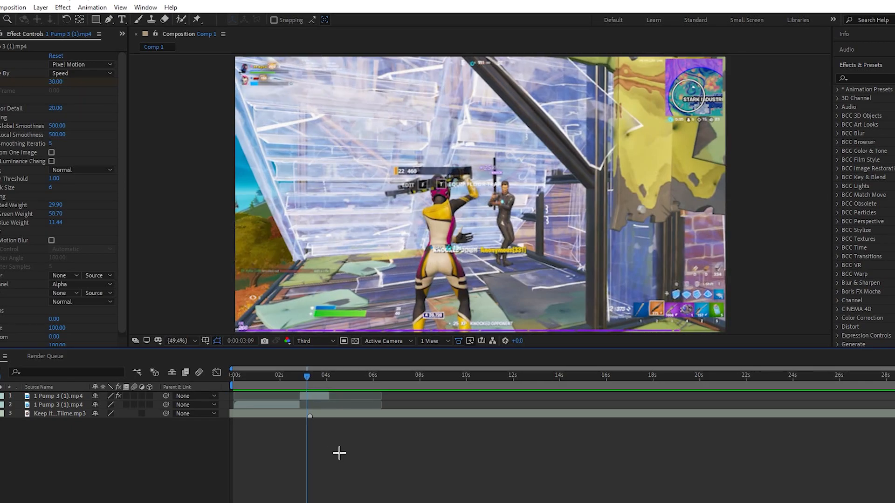
pyautogui.press('pagedown')
pyautogui.press('pagedown')
pyautogui.press('pagedown')
pyautogui.click(330, 414)
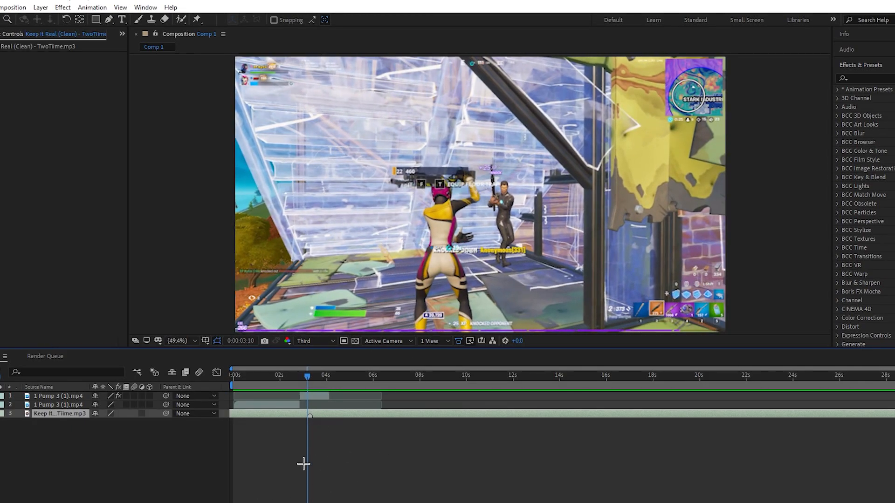
pyautogui.click(325, 434)
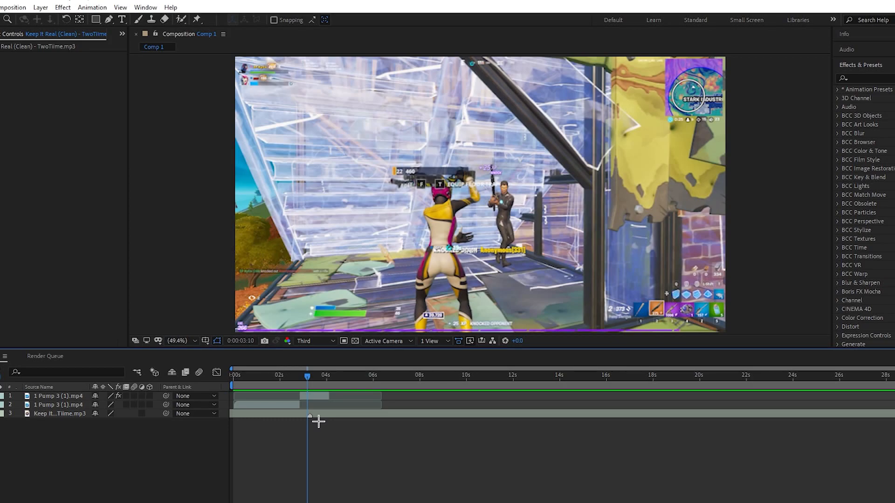
# Step: Create an adjustment layer above the clips starting near the shot, cut it at 0:00:04:04 and delete the remainder
pyautogui.hotkey('ctrl', 'alt', 'y')
pyautogui.moveTo(303, 393); pyautogui.dragTo(376, 403)
pyautogui.moveTo(310, 374); pyautogui.dragTo(329, 376)
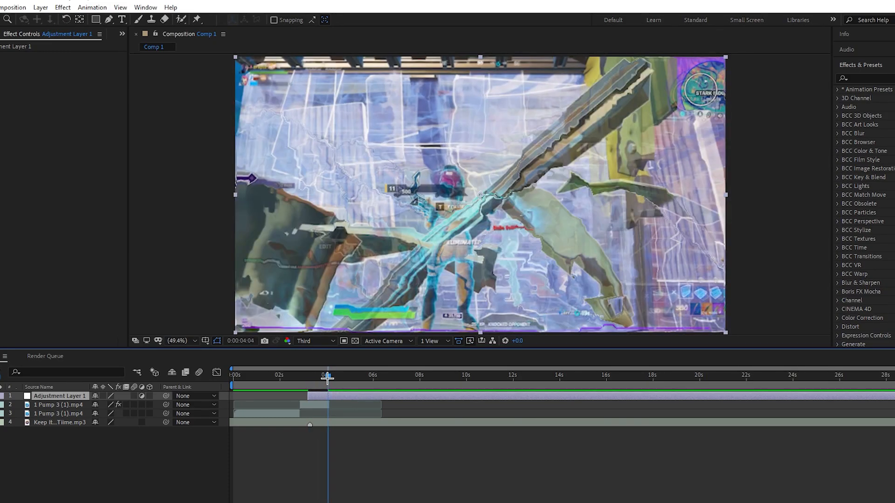
pyautogui.hotkey('ctrl', 'shift', 'd')
pyautogui.press('=')
pyautogui.moveTo(328, 379); pyautogui.dragTo(259, 396)
pyautogui.press('=')
pyautogui.press('Delete')
pyautogui.click(273, 396)
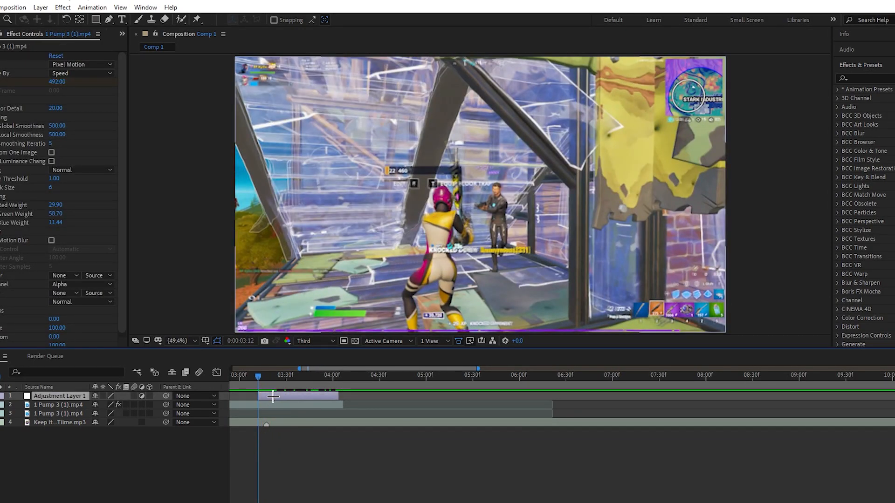
# Step: Find the Sapphire S_Shake effect and apply it to the adjustment layer
pyautogui.click(860, 79)
pyautogui.write('s_shake')
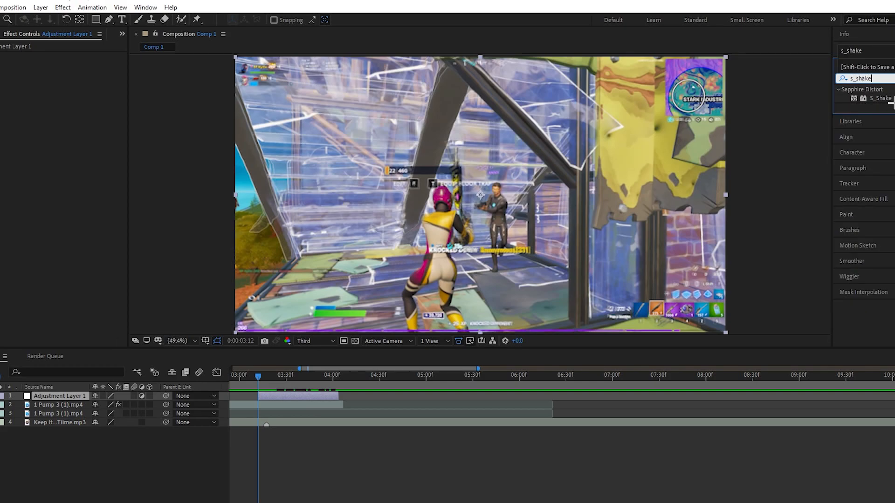
pyautogui.moveTo(880, 99); pyautogui.dragTo(295, 396)
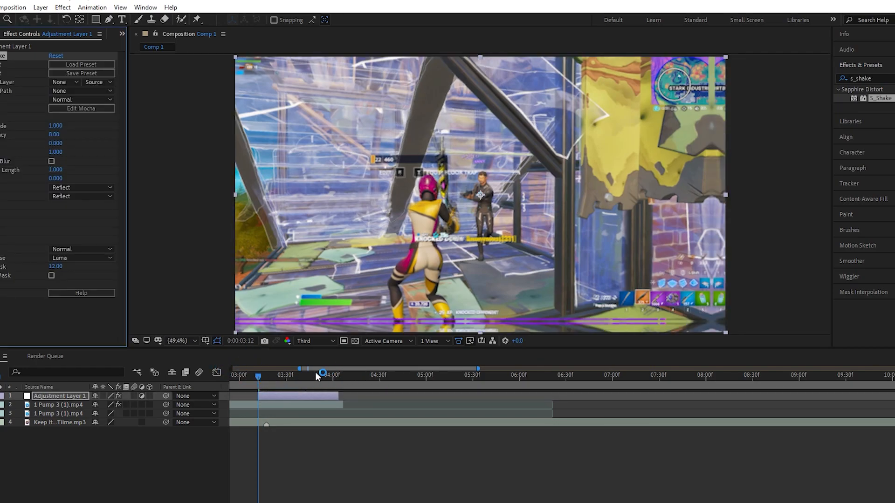
# Step: Preview the default shake from 0:00:03:07, just before the adjustment layer starts
pyautogui.click(251, 376)
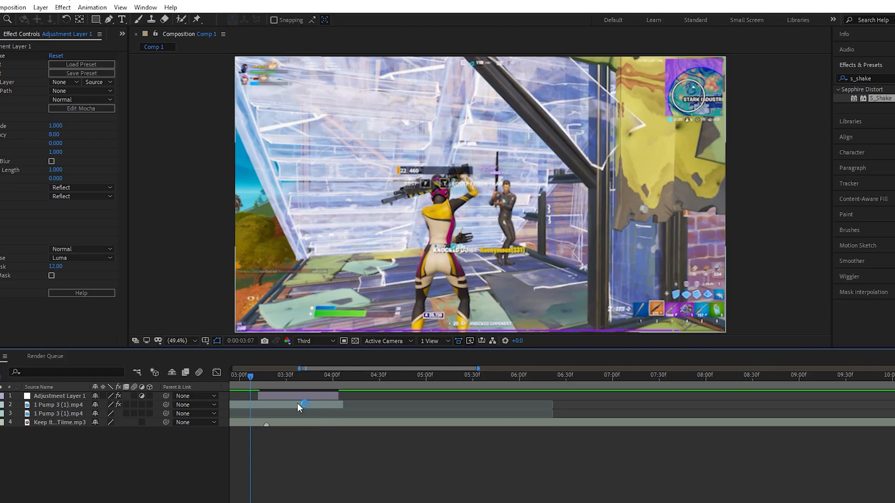
pyautogui.press('space')
pyautogui.moveTo(297, 382); pyautogui.dragTo(347, 399)
pyautogui.click(347, 399)
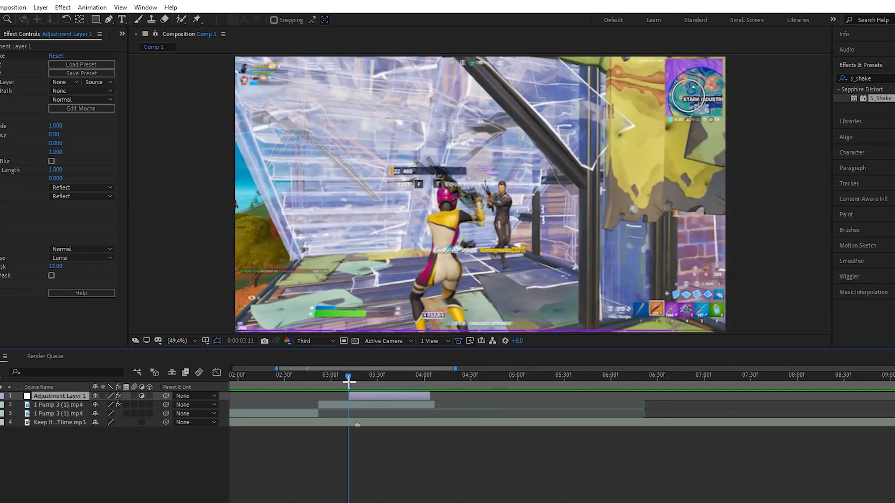
# Step: At 0:00:03:12, keyframe the shake's Amplitude at 0.989 and enable its motion blur
pyautogui.click(350, 379)
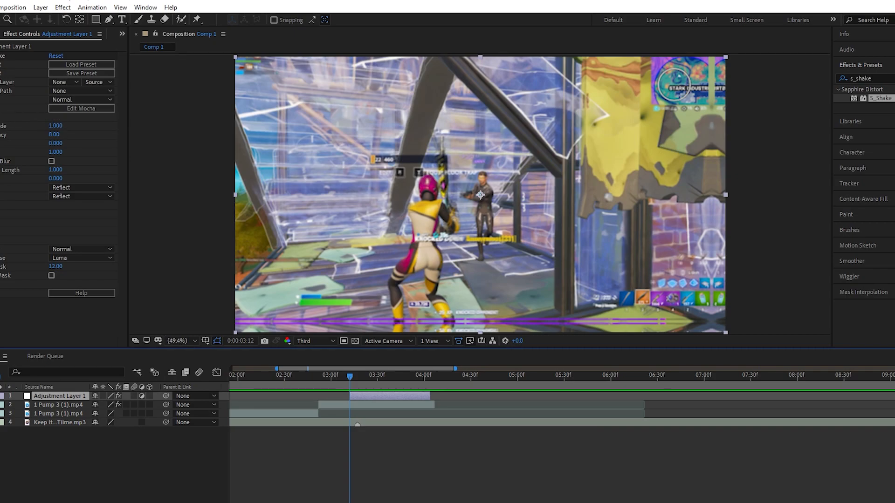
pyautogui.click(3, 56)
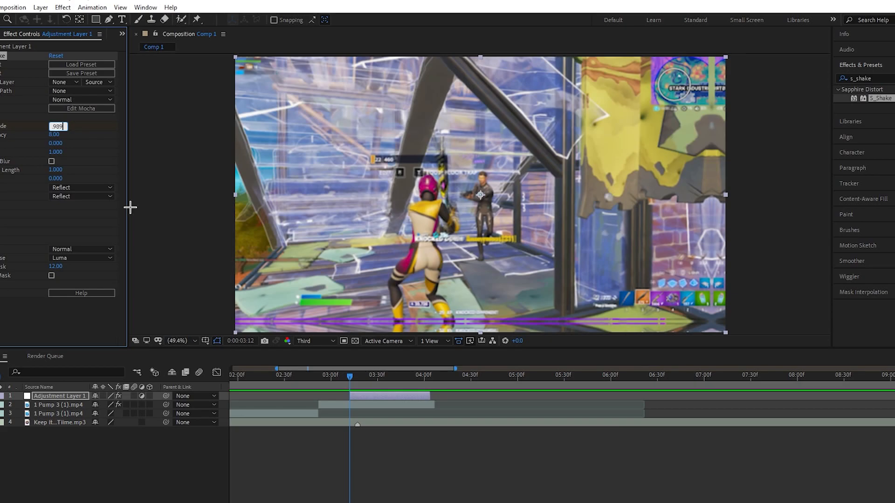
pyautogui.press('Return')
pyautogui.click(52, 161)
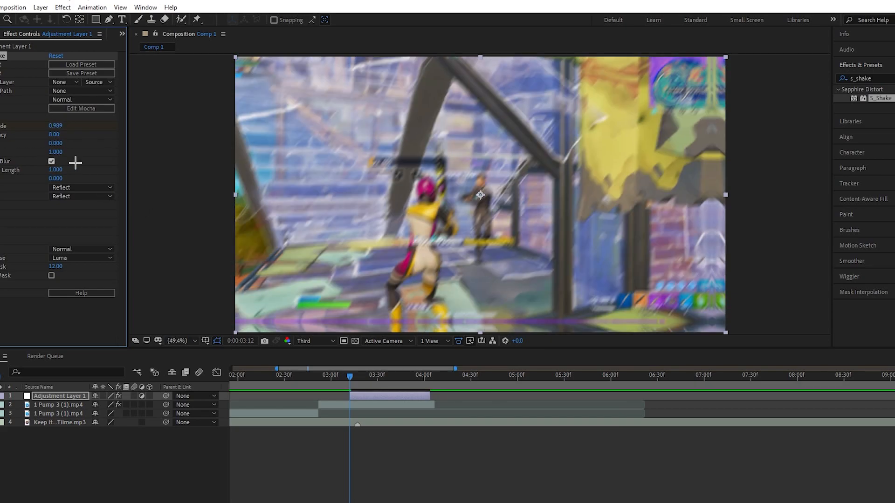
# Step: Set the horizontal shake's random amplitude and random frequency to 0
pyautogui.click(1, 206)
pyautogui.click(57, 214)
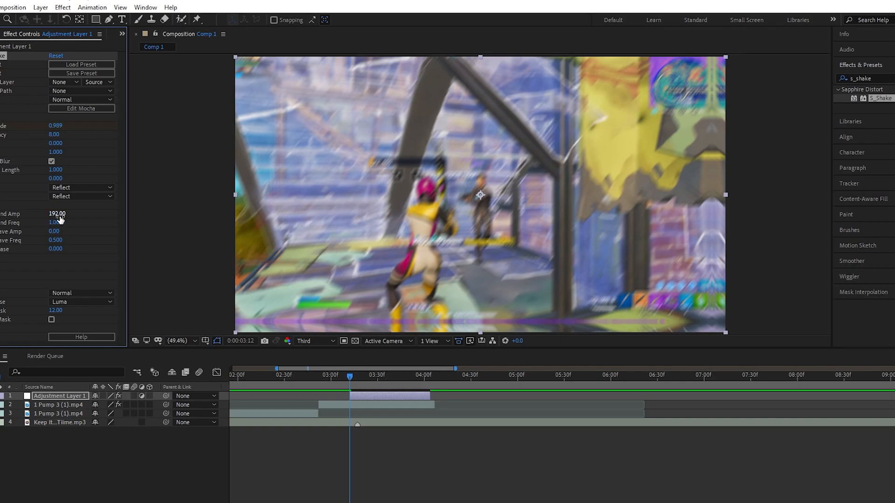
pyautogui.write('0')
pyautogui.press('Return')
pyautogui.click(56, 222)
pyautogui.write('0')
pyautogui.press('Return')
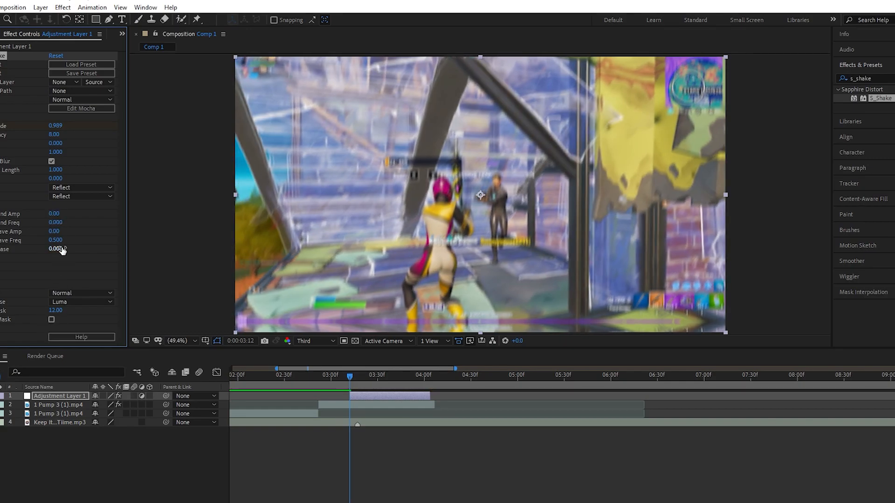
pyautogui.click(1, 205)
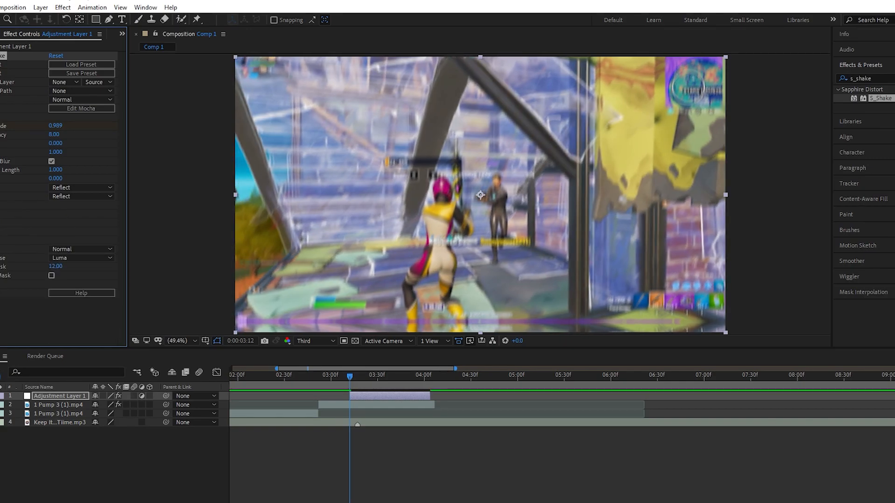
# Step: Set the vertical shake's random amplitude to 291, trying a random frequency of 0 and undoing that change
pyautogui.click(1, 205)
pyautogui.click(55, 223)
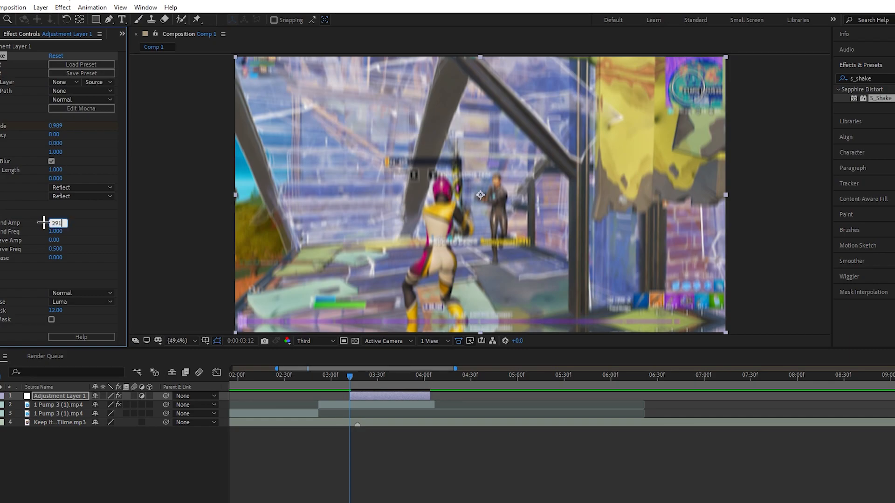
pyautogui.press('Return')
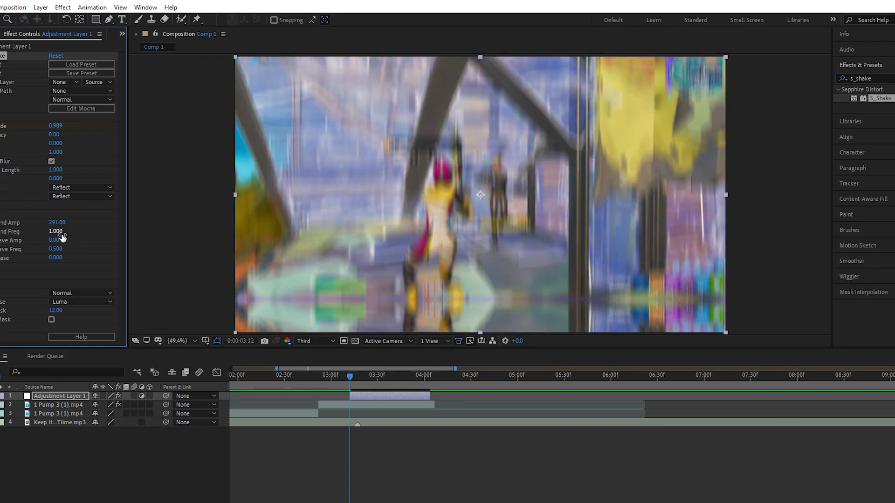
pyautogui.moveTo(57, 233); pyautogui.dragTo(54, 309)
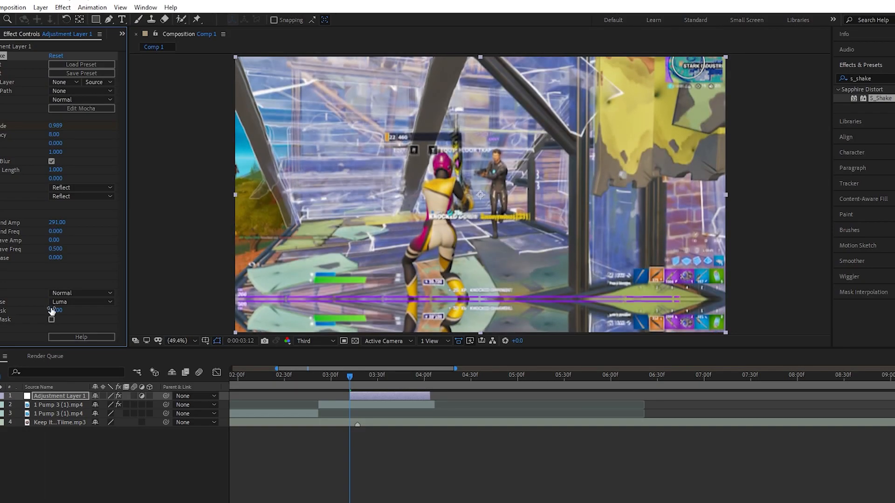
pyautogui.hotkey('ctrl', 'z')
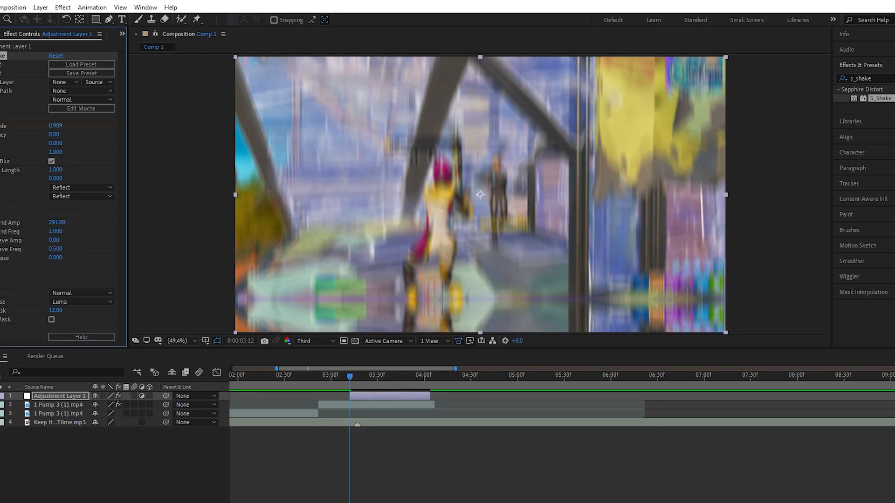
pyautogui.click(1, 213)
pyautogui.click(1, 222)
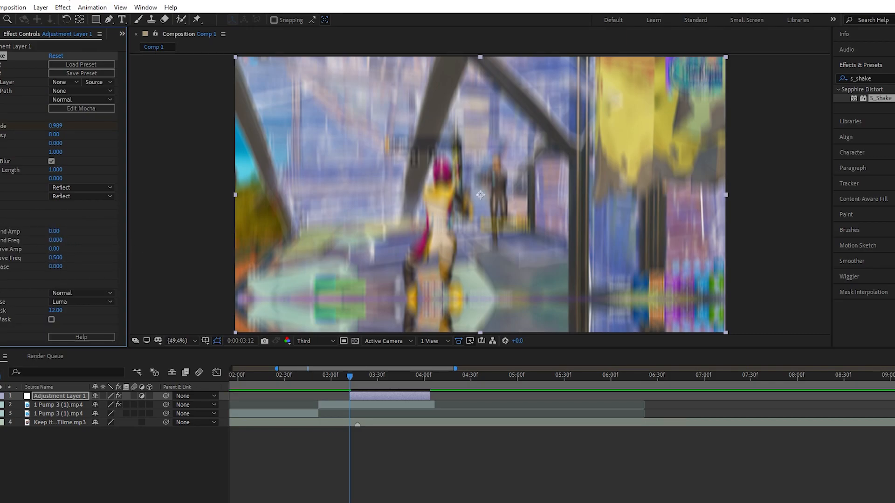
pyautogui.click(1, 222)
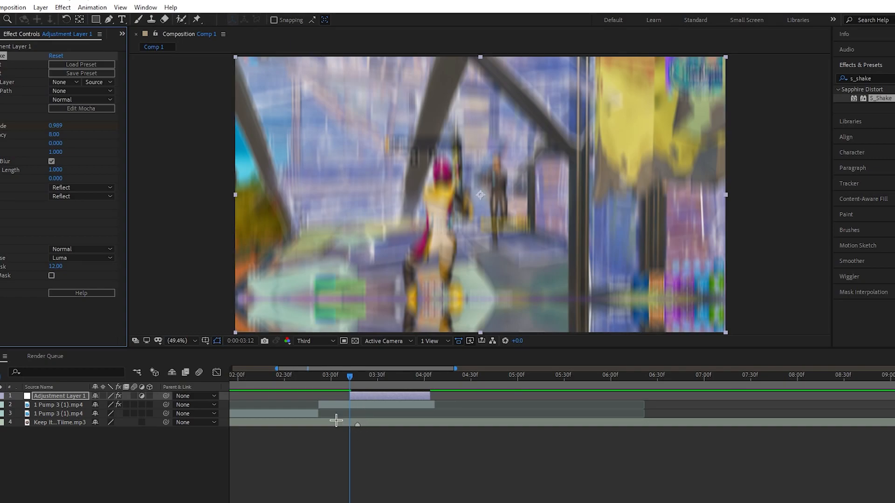
# Step: Keyframe the S_Shake Amplitude on the adjustment layer at 0.489 at 0:00:03:16
pyautogui.moveTo(351, 375); pyautogui.dragTo(356, 377)
pyautogui.press('pageup')
pyautogui.press('pagedown')
pyautogui.press('pagedown')
pyautogui.press('pageup')
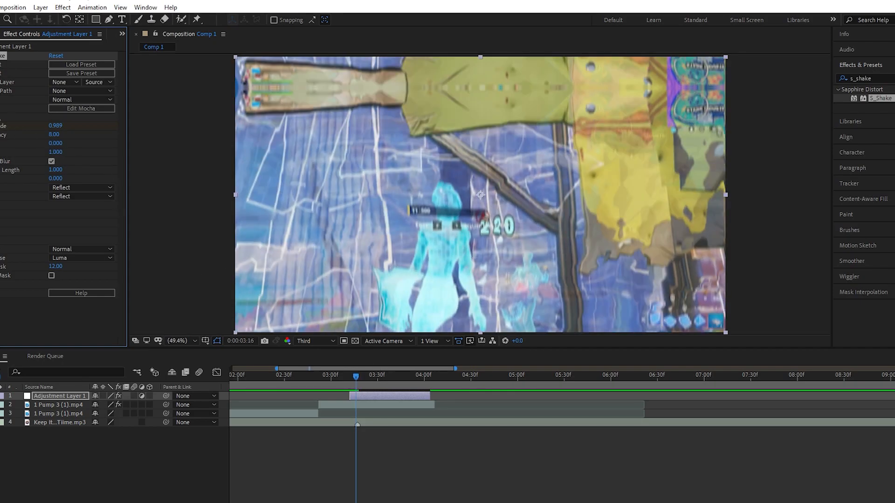
pyautogui.click(2, 396)
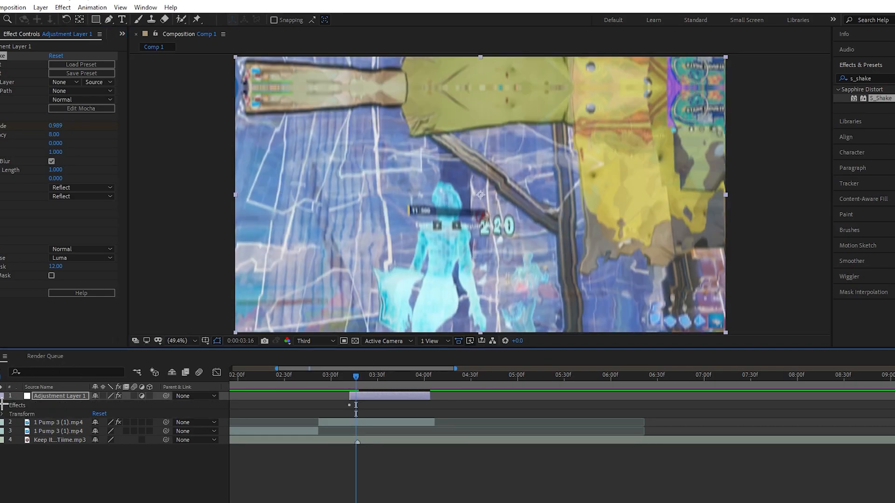
pyautogui.click(2, 405)
pyautogui.click(10, 414)
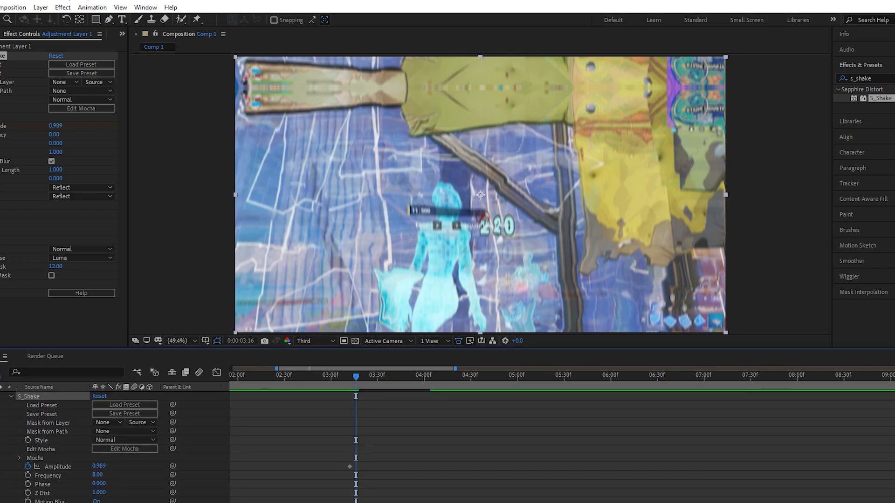
pyautogui.click(102, 466)
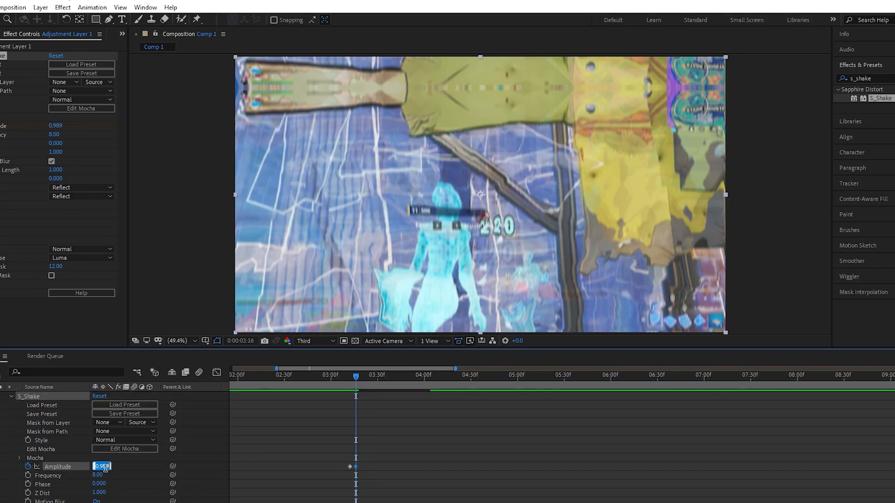
pyautogui.press('BackSpace')
pyautogui.write('.489')
pyautogui.press('Return')
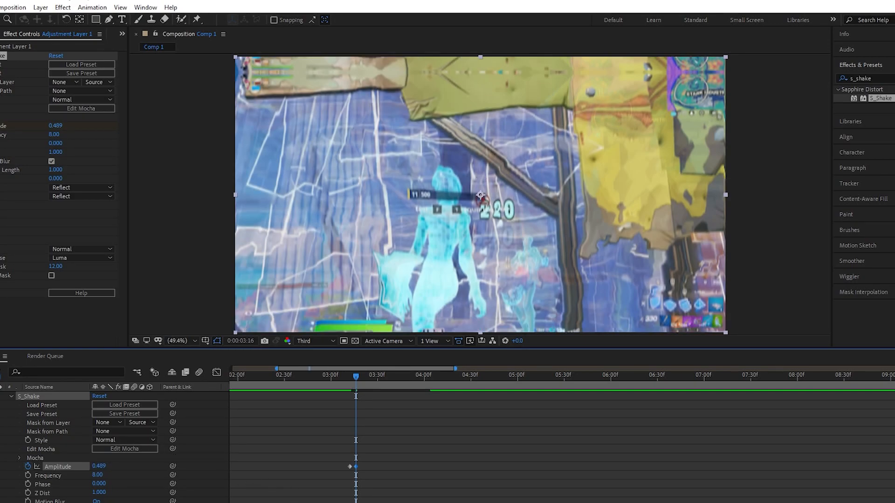
# Step: Keyframe the shake's Amplitude at 0.022 at 0:00:03:24
pyautogui.press('pagedown')
pyautogui.press('pagedown')
pyautogui.press('pagedown')
pyautogui.press('pagedown')
pyautogui.press('pagedown')
pyautogui.press('pagedown')
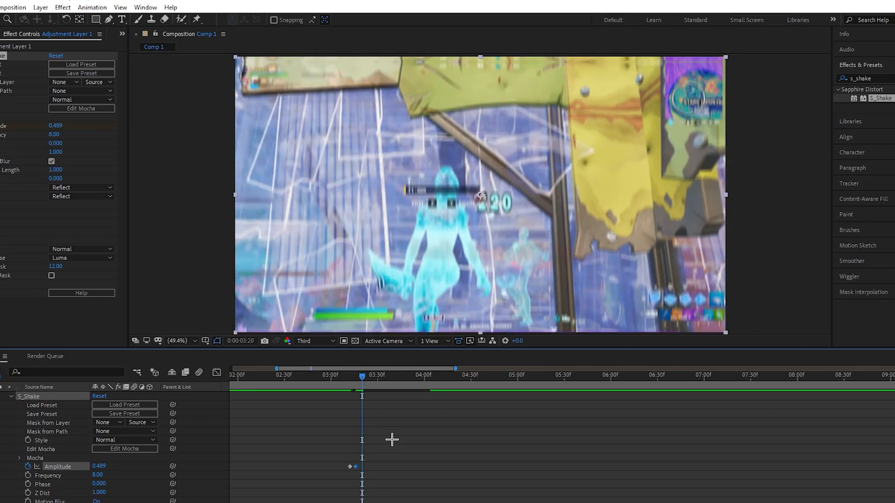
pyautogui.press('pagedown')
pyautogui.press('pagedown')
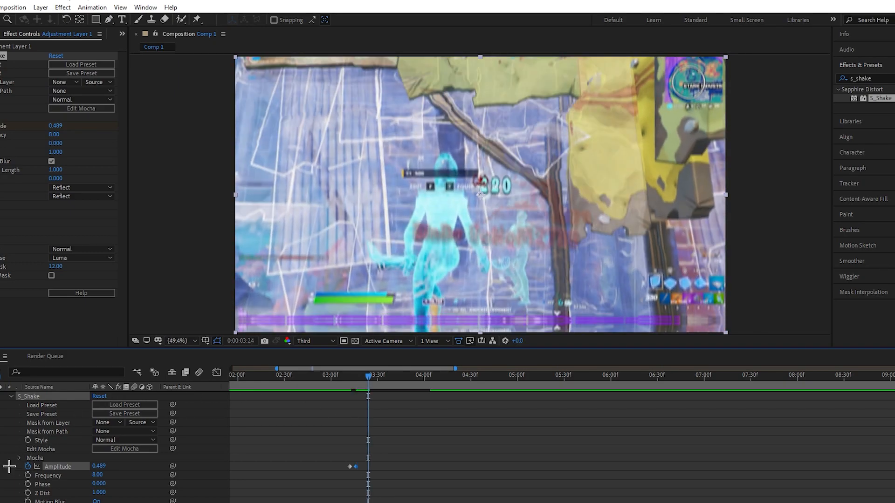
pyautogui.click(104, 466)
pyautogui.press('BackSpace')
pyautogui.press('Return')
# Step: Preview the keyframed shake from just before the 3-second mark and collapse the adjustment layer's properties
pyautogui.moveTo(366, 375); pyautogui.dragTo(310, 376)
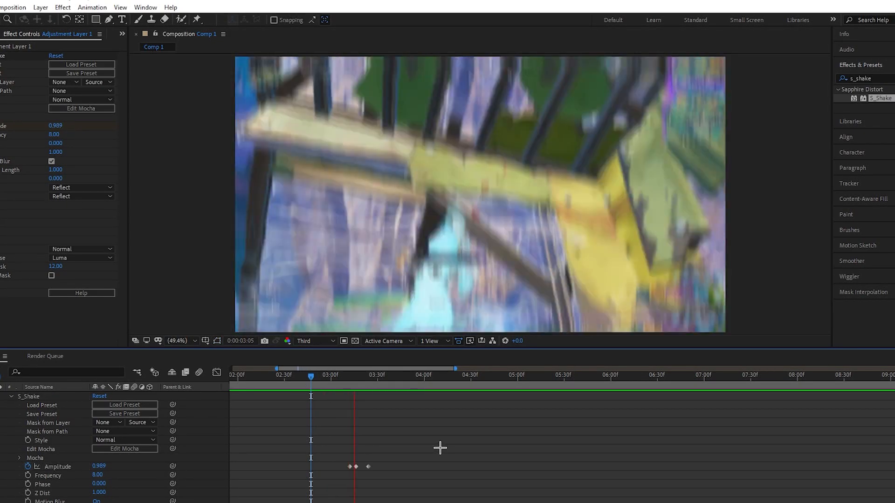
pyautogui.press('space')
pyautogui.scroll(1, 127, 425)
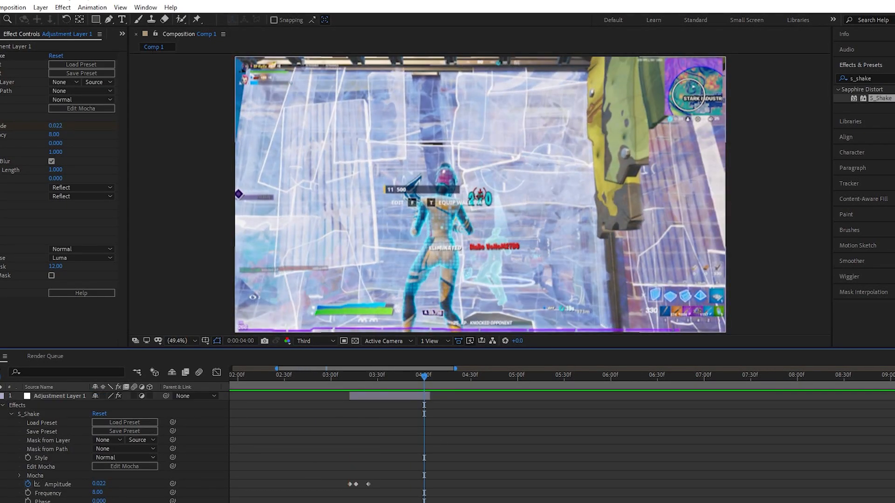
pyautogui.press('u')
pyautogui.press('space')
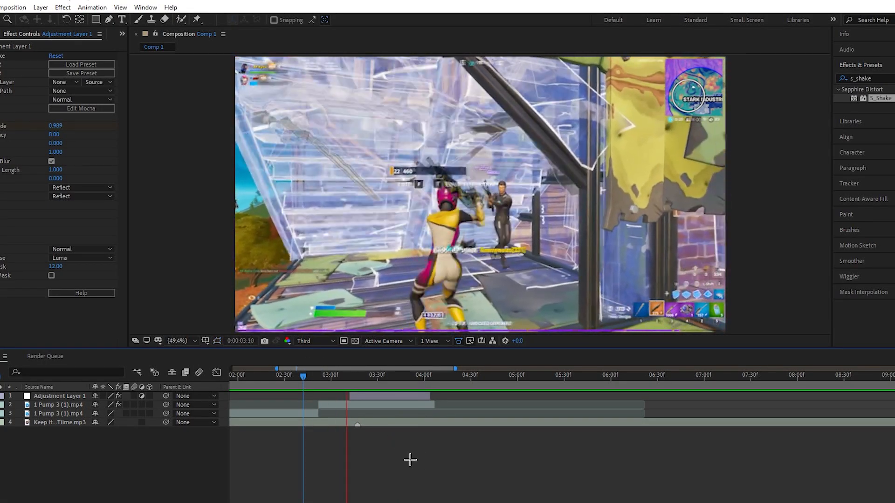
# Step: Delete the shake adjustment layer and create a new adjustment layer starting at 0:00:03:14
pyautogui.press('Delete')
pyautogui.moveTo(423, 374); pyautogui.dragTo(351, 379)
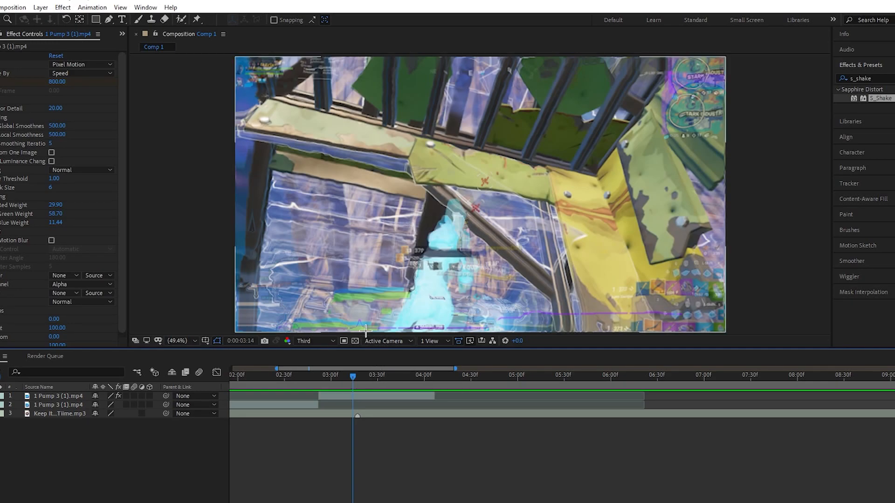
pyautogui.hotkey('ctrl', 'alt', 'y')
pyautogui.moveTo(581, 393); pyautogui.dragTo(669, 396)
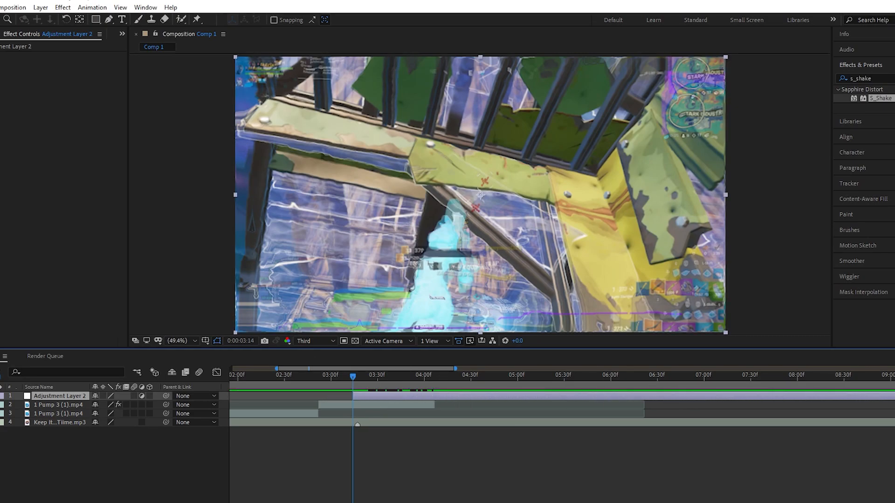
# Step: Apply the "god impact" animation preset to the new adjustment layer and trim the layer to finish near the clip's end
pyautogui.click(92, 8)
pyautogui.click(116, 30)
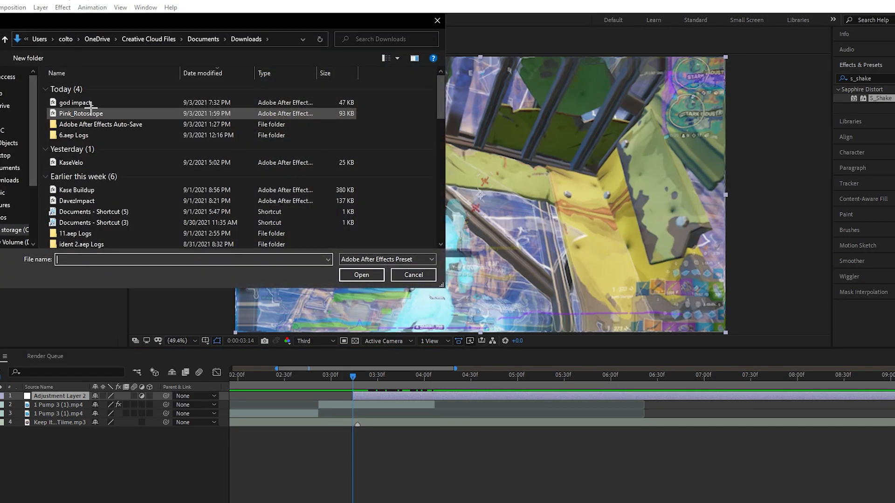
pyautogui.doubleClick(96, 102)
pyautogui.moveTo(353, 392); pyautogui.dragTo(323, 379)
pyautogui.hotkey('alt', ']')
# Step: Preview the impact preset over the gameplay clip from before the 3-second mark
pyautogui.click(441, 404)
pyautogui.press('space')
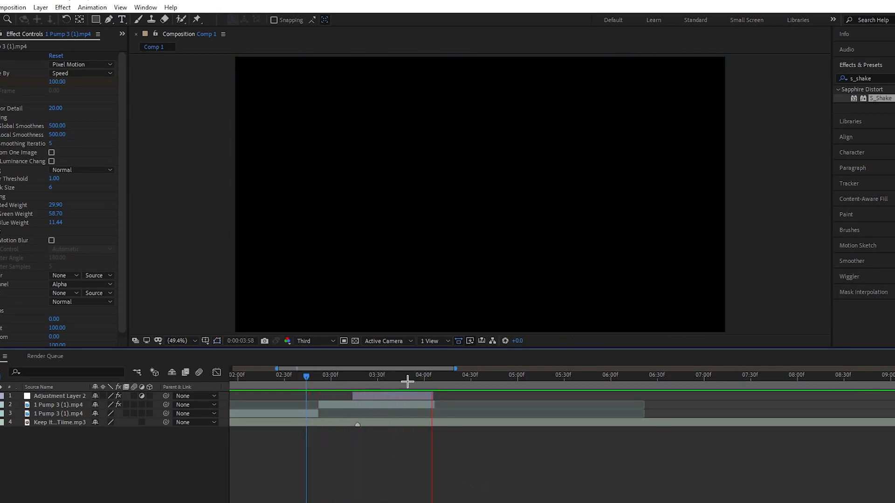
pyautogui.moveTo(407, 382); pyautogui.dragTo(324, 408)
# Step: Delete the time-warped clip segment and the adjustment layer, and extend the remaining gameplay clip to just past 4 seconds
pyautogui.click(342, 403)
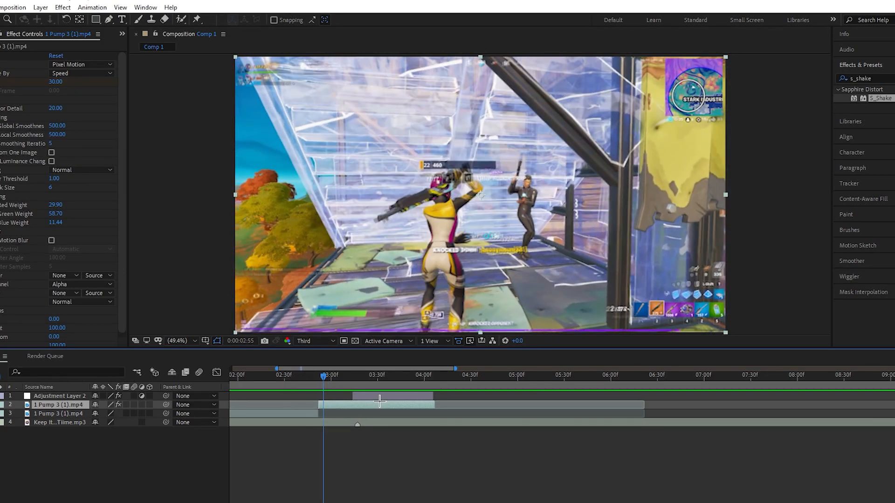
pyautogui.press('Delete')
pyautogui.click(376, 396)
pyautogui.press('Delete')
pyautogui.click(306, 398)
pyautogui.moveTo(318, 398); pyautogui.dragTo(435, 400)
# Step: Preview the extended gameplay clip and place the playhead at 0:00:03:49
pyautogui.moveTo(321, 375); pyautogui.dragTo(229, 375)
pyautogui.press('space')
pyautogui.press('space')
pyautogui.press('-')
pyautogui.press('-')
pyautogui.moveTo(397, 376); pyautogui.dragTo(316, 375)
pyautogui.press('=')
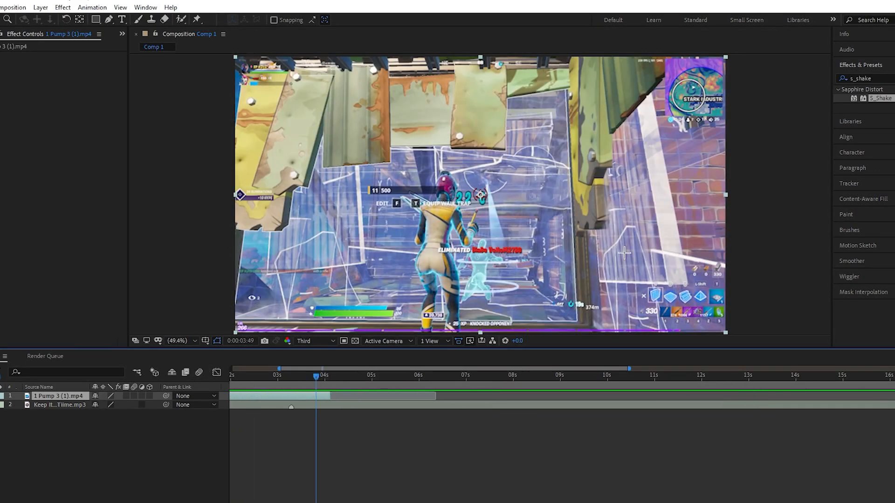
# Step: Find the Timewarp effect, apply it to the gameplay clip and preview the result from the start of the composition
pyautogui.moveTo(877, 78); pyautogui.dragTo(787, 57)
pyautogui.write('ti')
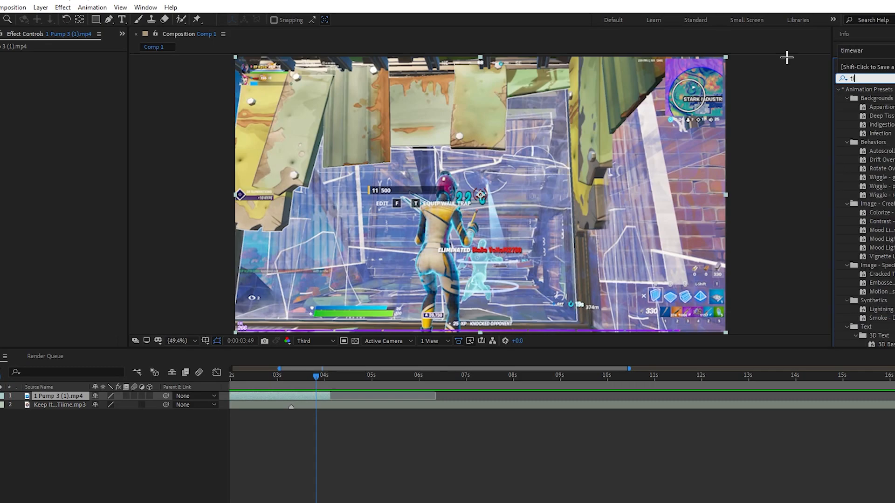
pyautogui.write('mewar')
pyautogui.moveTo(883, 112); pyautogui.dragTo(301, 376)
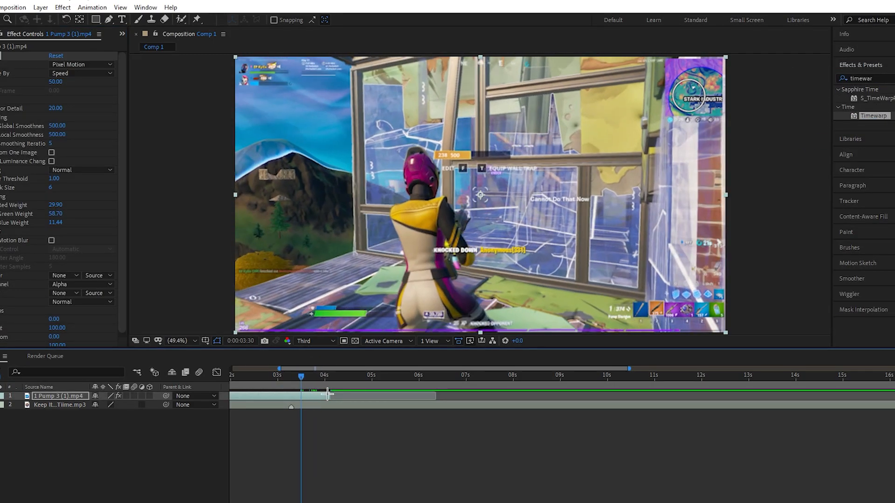
pyautogui.press('space')
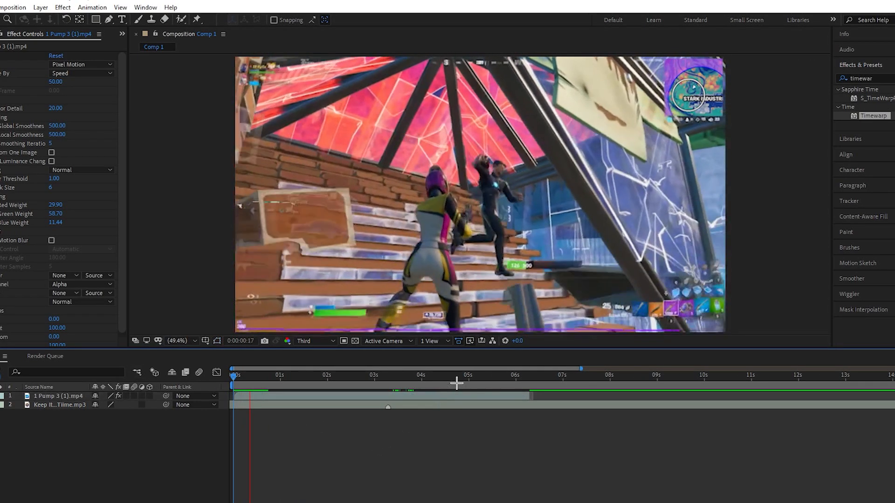
pyautogui.press('space')
# Step: Set the Timewarp Speed on the gameplay clip to 100
pyautogui.click(63, 83)
pyautogui.write('1')
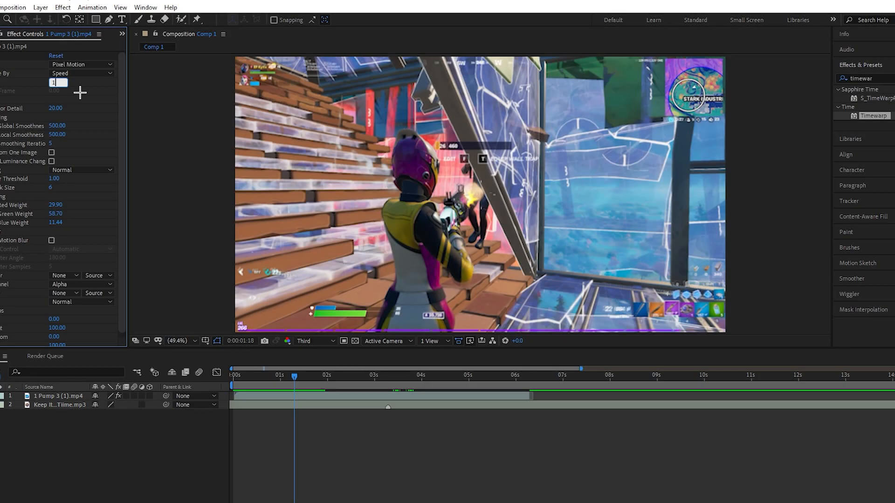
pyautogui.write('00')
pyautogui.press('Return')
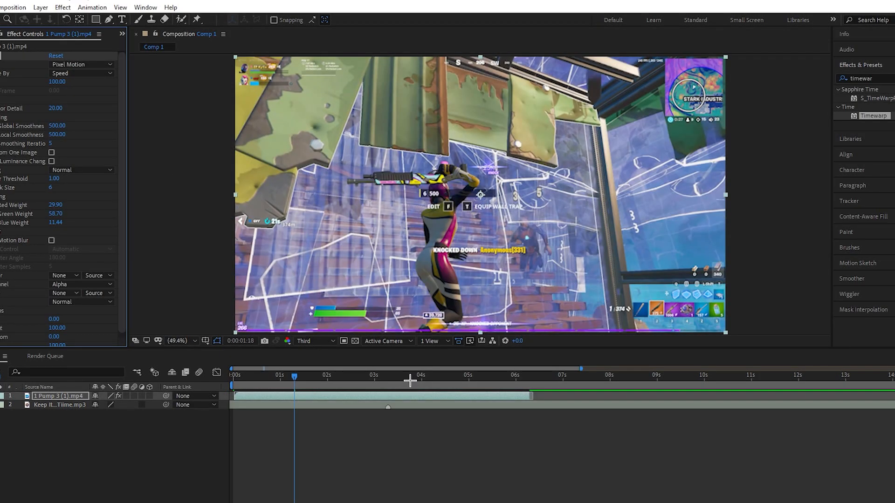
# Step: Keyframe the clip's Timewarp Speed at 100 at 0:00:03:14, by the beat marker
pyautogui.click(364, 375)
pyautogui.moveTo(380, 376)
pyautogui.mouseDown()
pyautogui.moveTo(400, 377)
pyautogui.moveTo(379, 376)
pyautogui.moveTo(385, 382)
pyautogui.mouseUp()
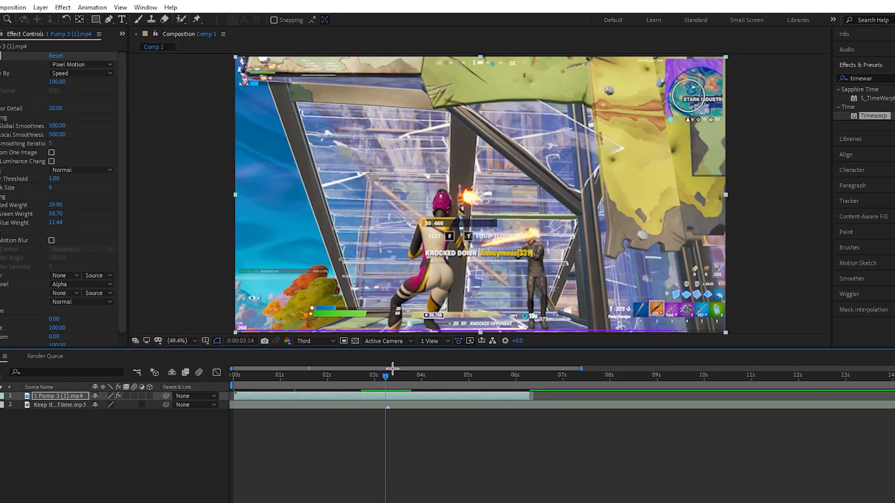
pyautogui.press('pagedown')
pyautogui.press('pageup')
pyautogui.press('pagedown')
pyautogui.press('pageup')
pyautogui.press('pageup')
pyautogui.press('pageup')
pyautogui.press('pagedown')
pyautogui.press('pagedown')
pyautogui.click(70, 98)
pyautogui.click(1, 396)
pyautogui.click(3, 405)
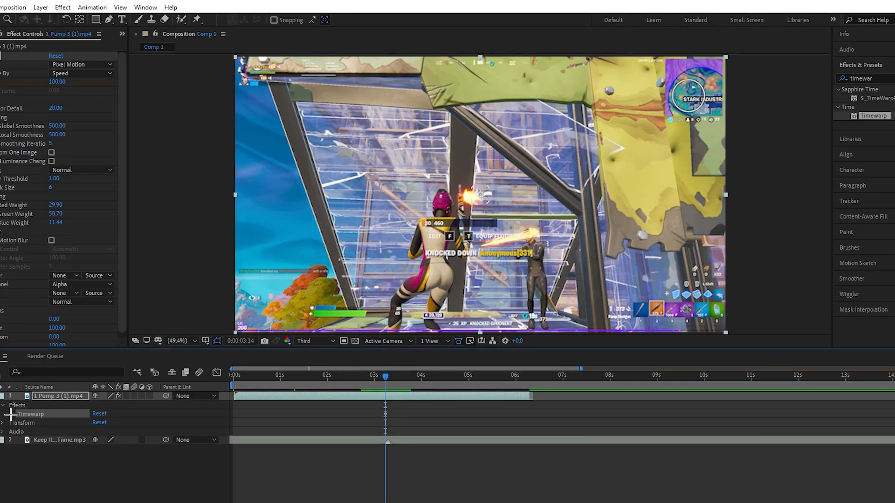
pyautogui.click(10, 414)
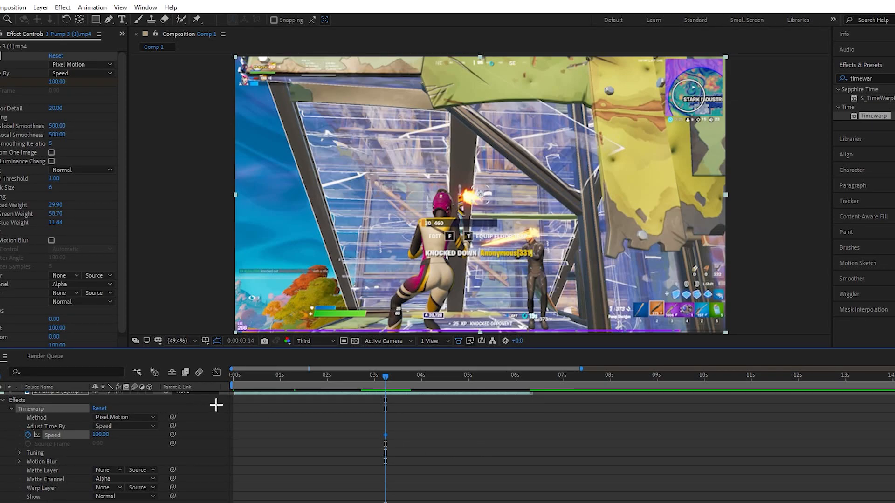
# Step: Add further Timewarp Speed keyframes with the value 100 at 0:00:03:12, 0:00:02:57 and 0:00:02:55
pyautogui.press('pageup')
pyautogui.press('pageup')
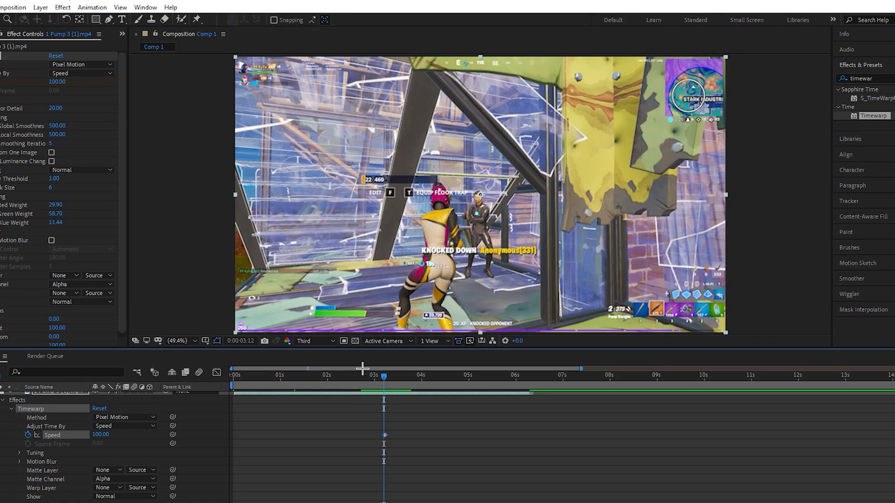
pyautogui.press('pageup')
pyautogui.press('pageup')
pyautogui.press('pageup')
pyautogui.press('pageup')
pyautogui.press('pageup')
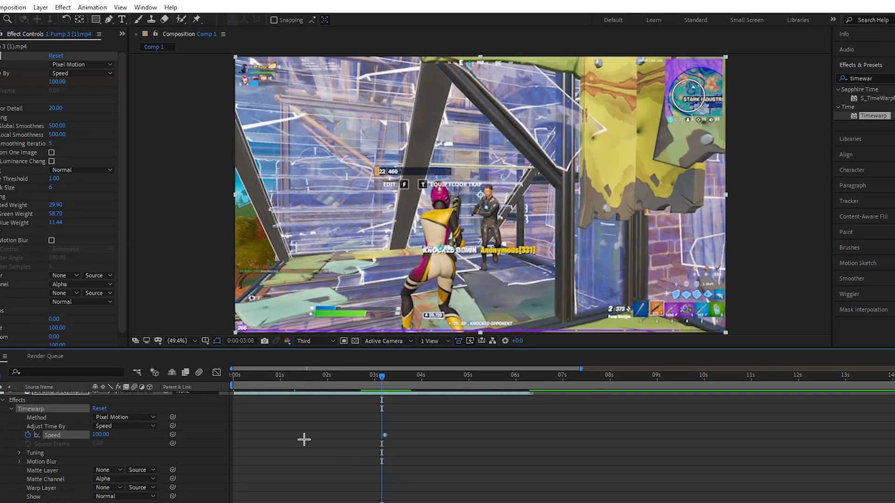
pyautogui.press('pageup')
pyautogui.press('pageup')
pyautogui.press('pageup')
pyautogui.press('pageup')
pyautogui.press('pageup')
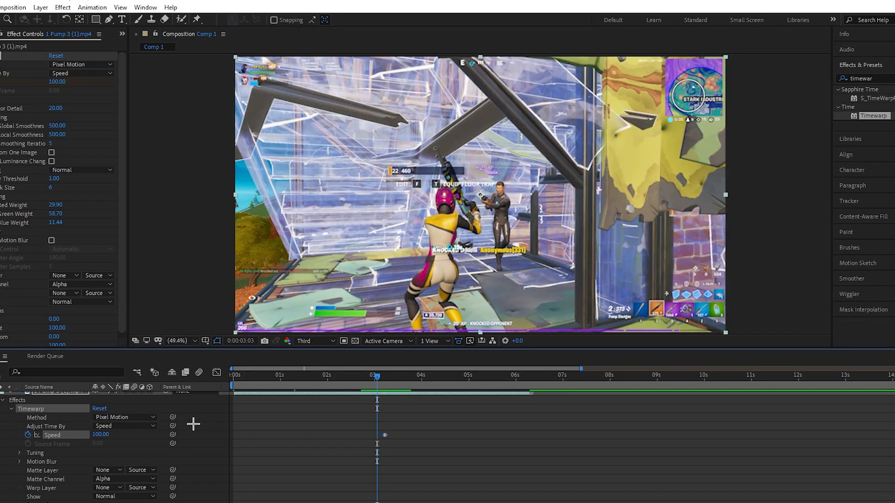
pyautogui.press('pageup')
pyautogui.press('pageup')
pyautogui.press('pageup')
pyautogui.press('pageup')
pyautogui.press('pageup')
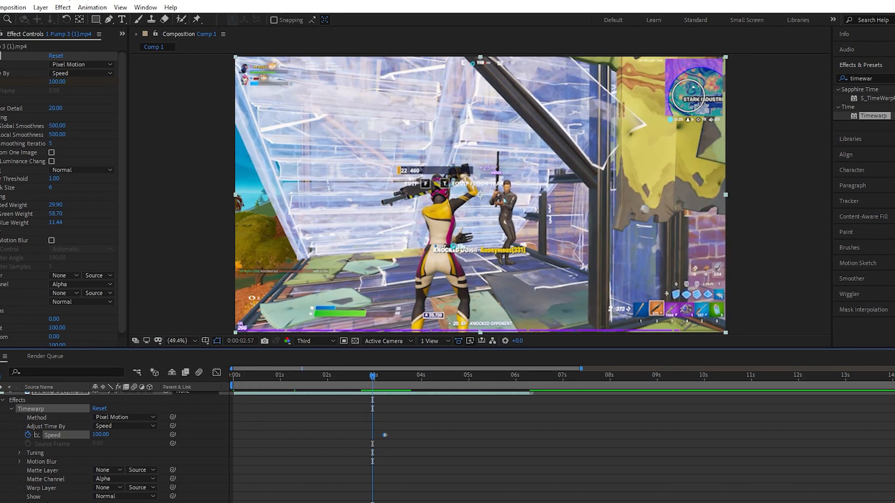
pyautogui.press('pageup')
pyautogui.press('pageup')
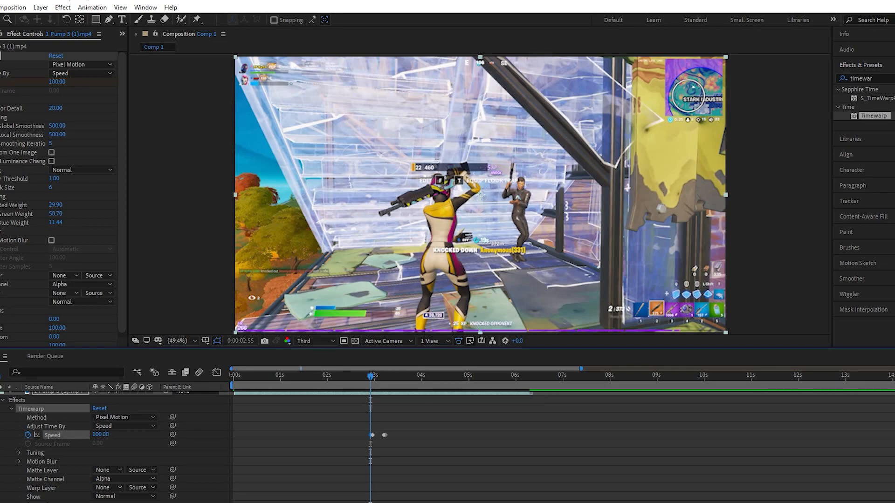
# Step: Set the Timewarp Speed keyframe at 0:00:02:57 to 35
pyautogui.press('pagedown')
pyautogui.press('pagedown')
pyautogui.click(95, 435)
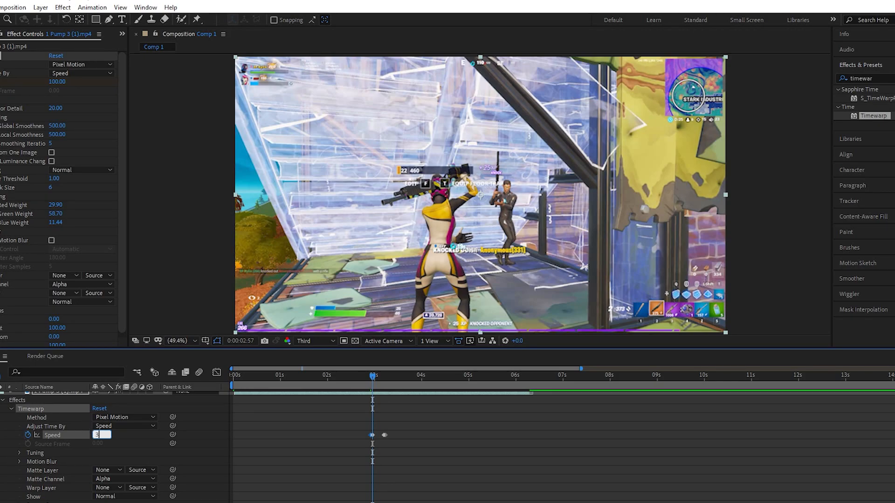
pyautogui.write('35')
pyautogui.press('Return')
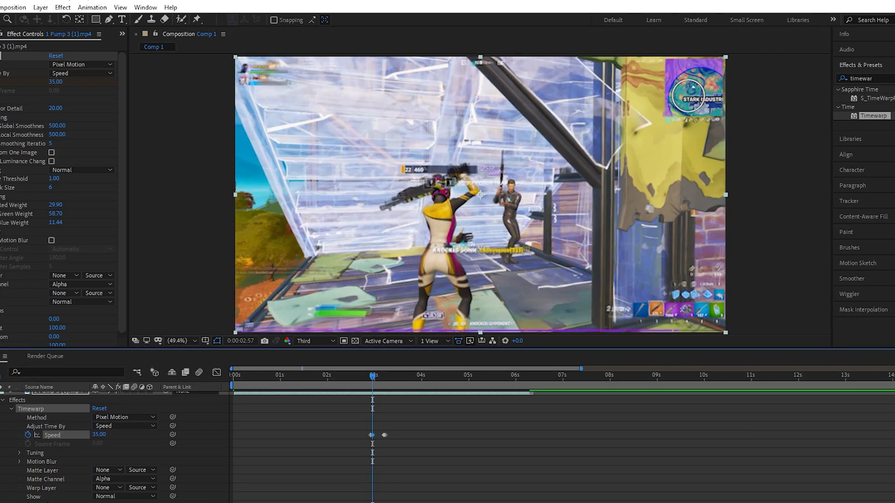
# Step: Set the Timewarp Speed keyframe at 0:00:03:12 to 35
pyautogui.press('k')
pyautogui.click(95, 434)
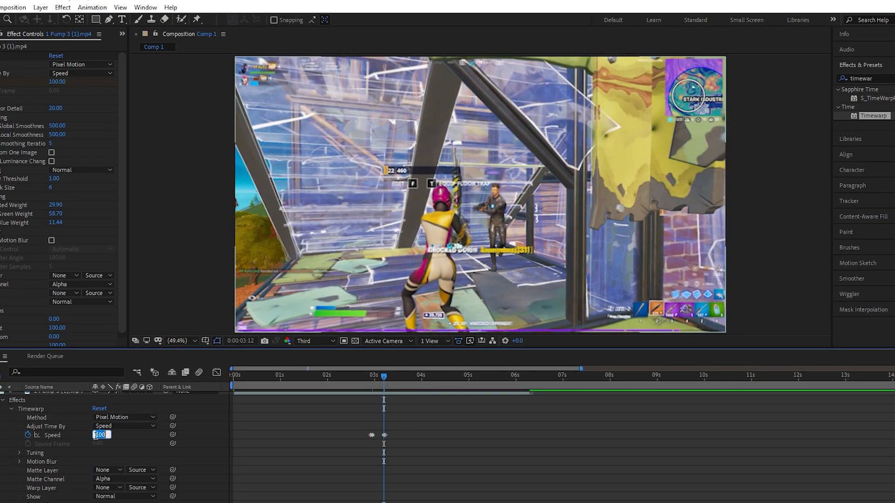
pyautogui.write('35')
pyautogui.press('Return')
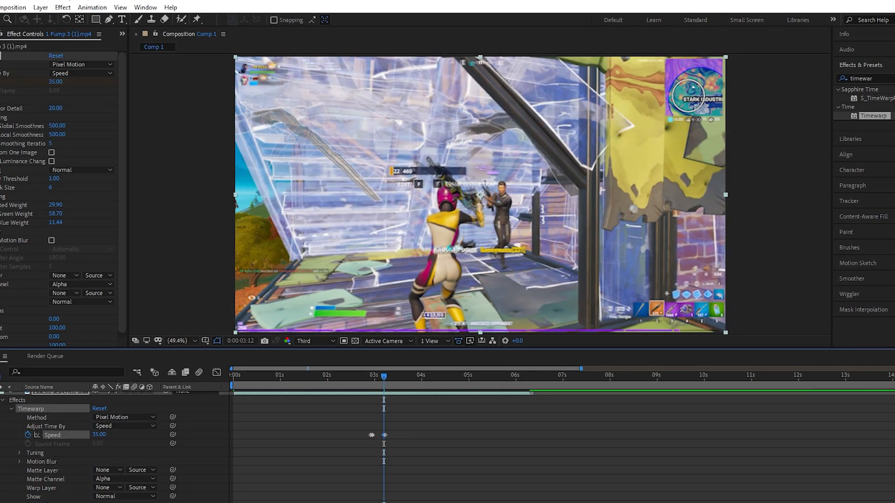
# Step: Try a Timewarp Speed of 700 on the keyframe at 0:00:03:14
pyautogui.press('k')
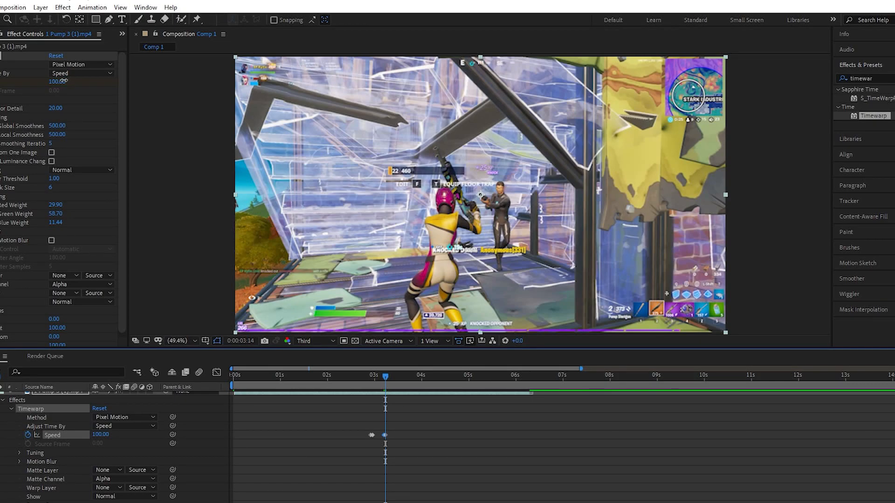
pyautogui.moveTo(64, 80); pyautogui.dragTo(129, 80)
pyautogui.moveTo(58, 82); pyautogui.dragTo(116, 80)
pyautogui.click(57, 83)
pyautogui.write('7')
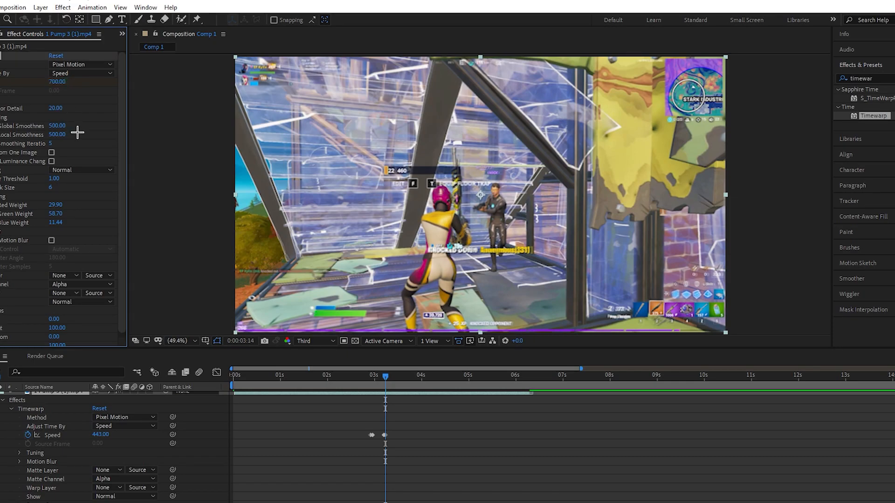
pyautogui.write('00')
pyautogui.press('Return')
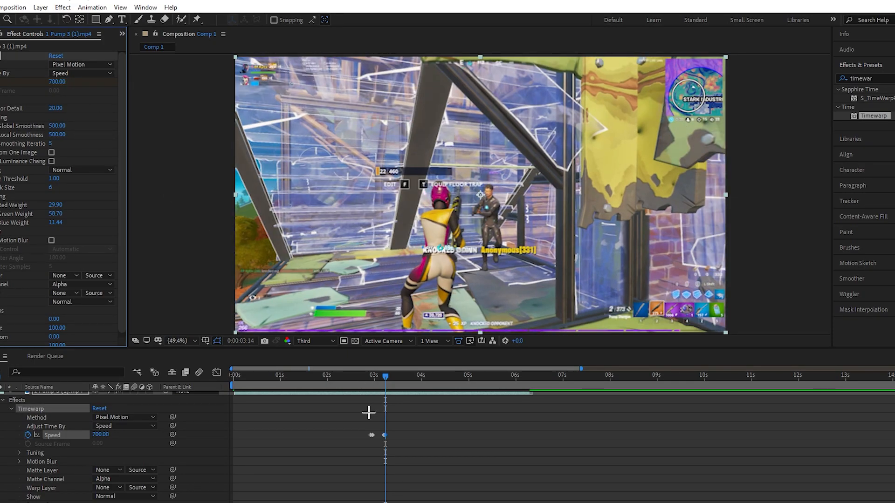
# Step: Check the frames just after 0:00:03:14 and set the Timewarp Speed keyframe there to 900
pyautogui.press('pagedown')
pyautogui.press('pagedown')
pyautogui.press('pagedown')
pyautogui.press('pageup')
pyautogui.press('pageup')
pyautogui.press('pagedown')
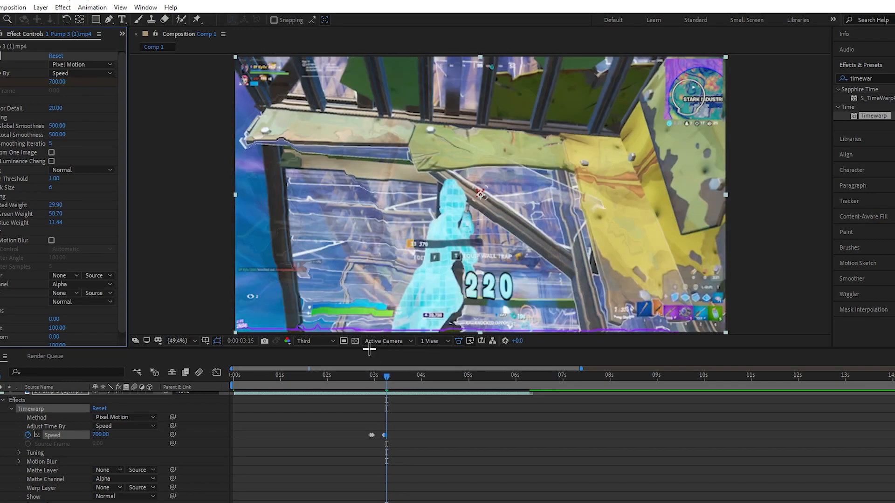
pyautogui.press('pageup')
pyautogui.moveTo(55, 83); pyautogui.dragTo(164, 83)
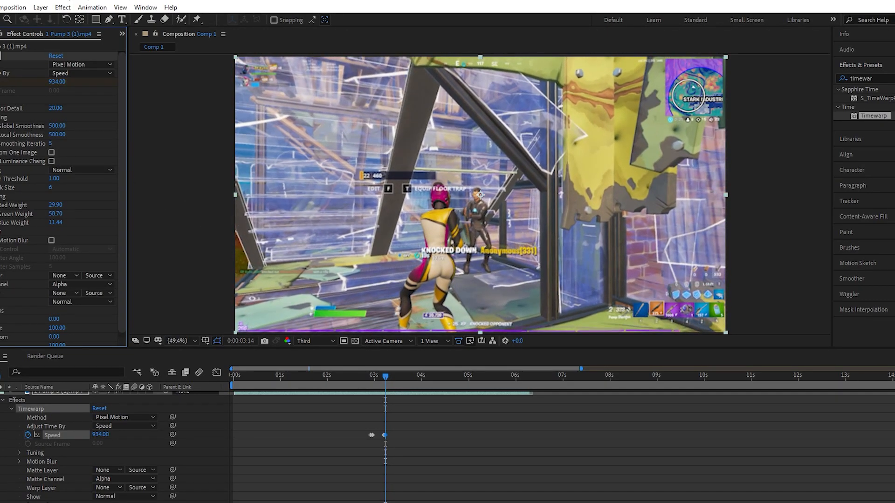
pyautogui.click(61, 82)
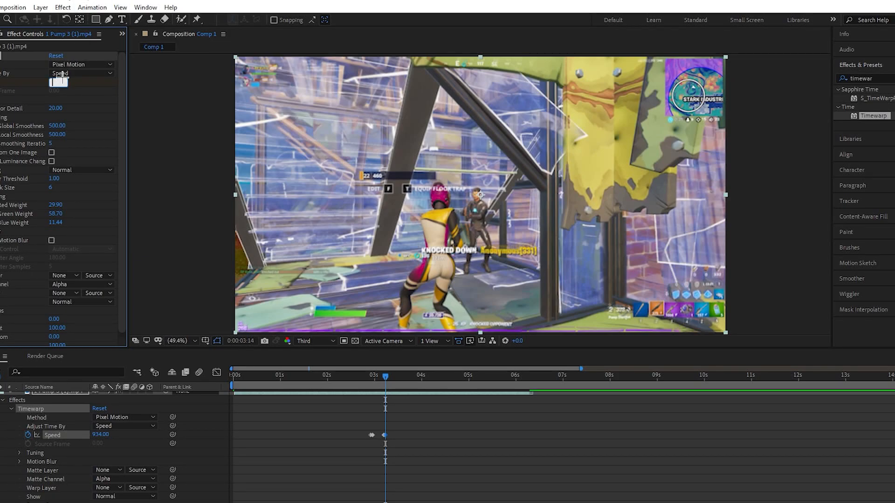
pyautogui.press('Return')
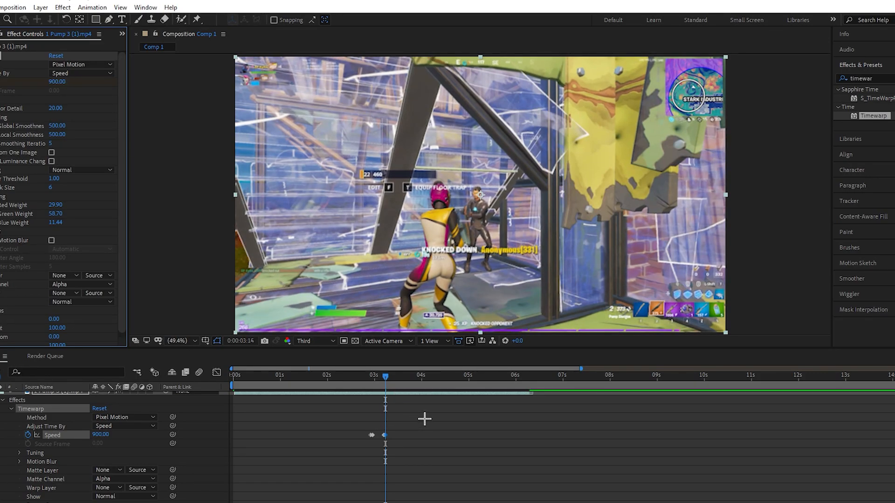
# Step: Keyframe the Timewarp Speed at 35 at 0:00:03:17
pyautogui.press('pagedown')
pyautogui.press('pagedown')
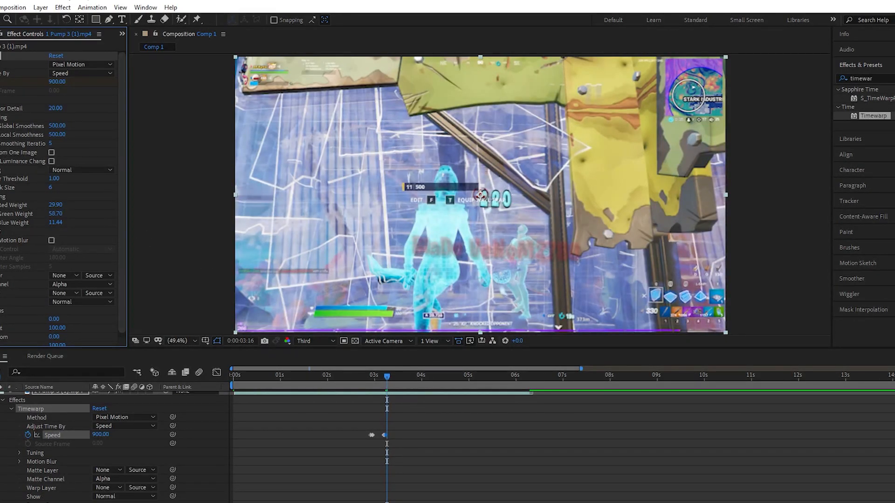
pyautogui.press('pagedown')
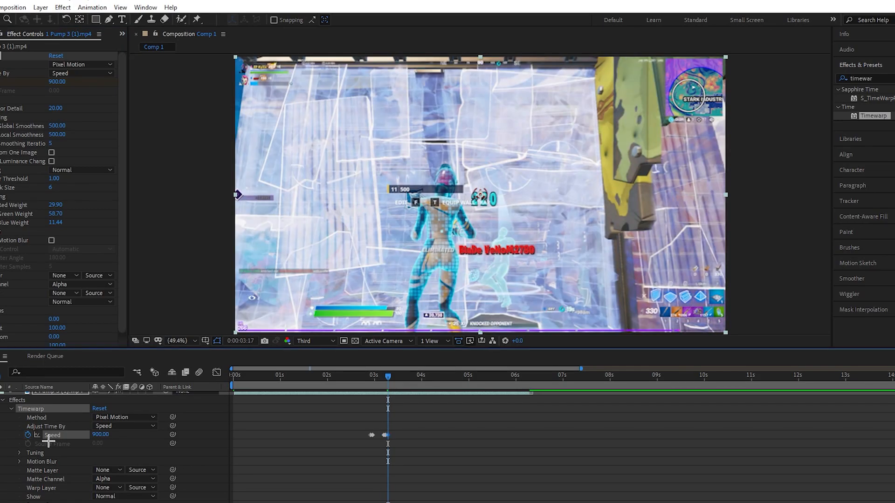
pyautogui.moveTo(95, 435); pyautogui.dragTo(98, 435)
pyautogui.click(98, 436)
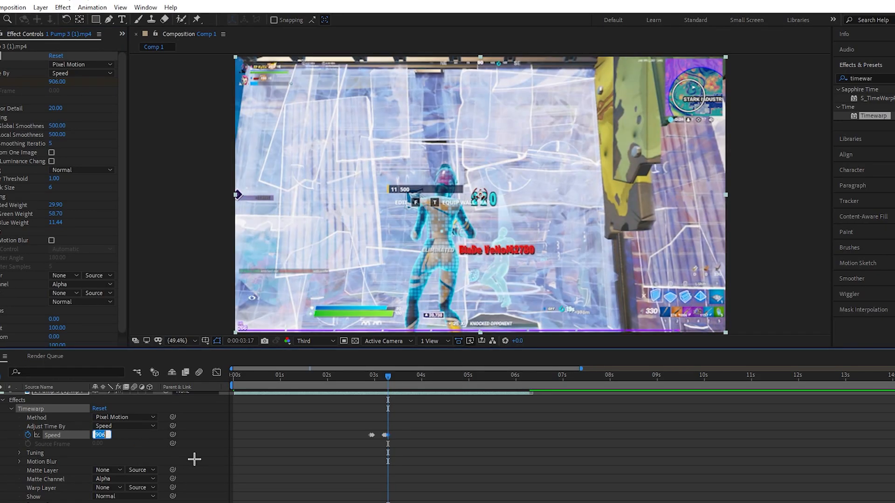
pyautogui.write('35')
# Step: Preview the keyframed speed ramp from shortly before the 2-second mark to about 4 seconds
pyautogui.moveTo(369, 376); pyautogui.dragTo(317, 394)
pyautogui.press('space')
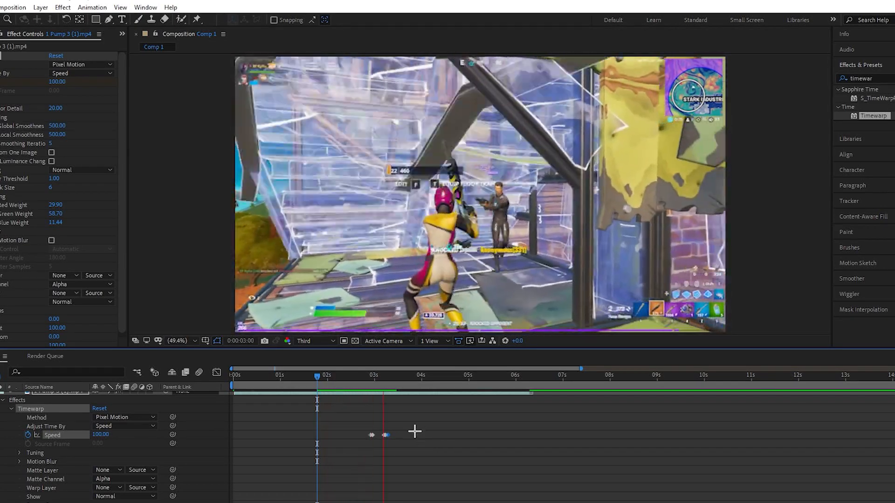
pyautogui.press('space')
pyautogui.scroll(1, 49, 433)
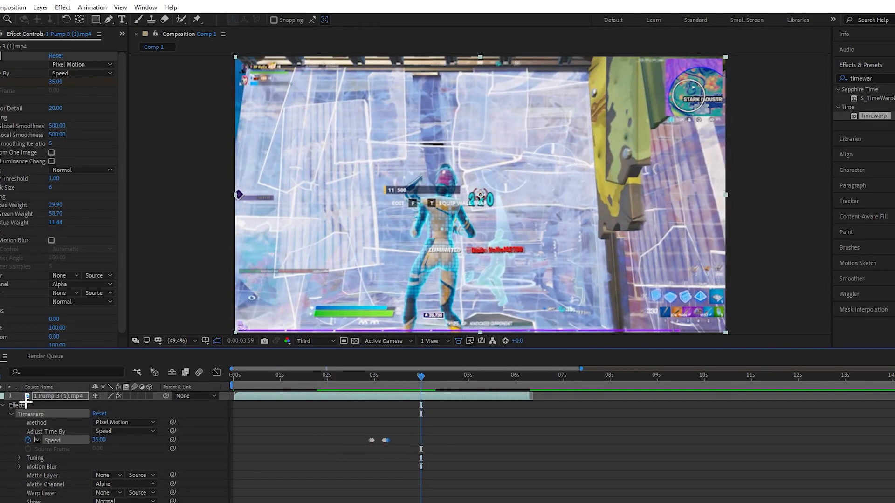
pyautogui.click(41, 413)
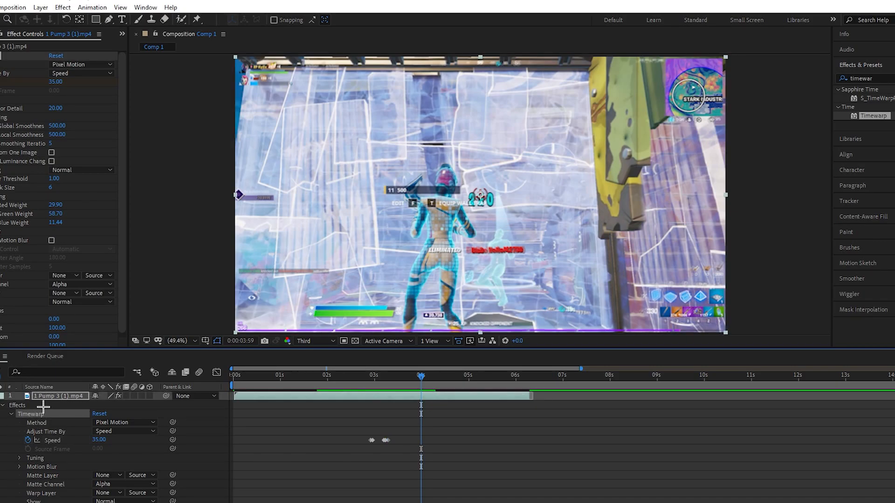
pyautogui.click(8, 435)
pyautogui.click(32, 414)
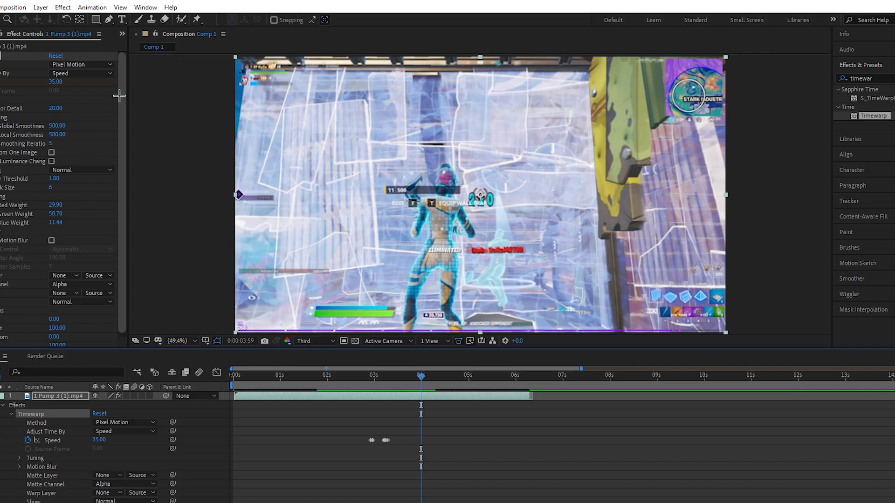
pyautogui.click(92, 7)
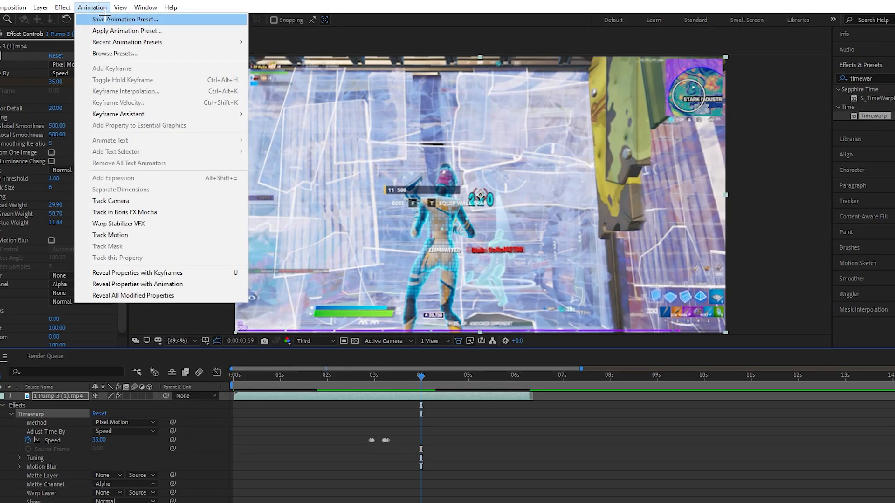
pyautogui.click(107, 18)
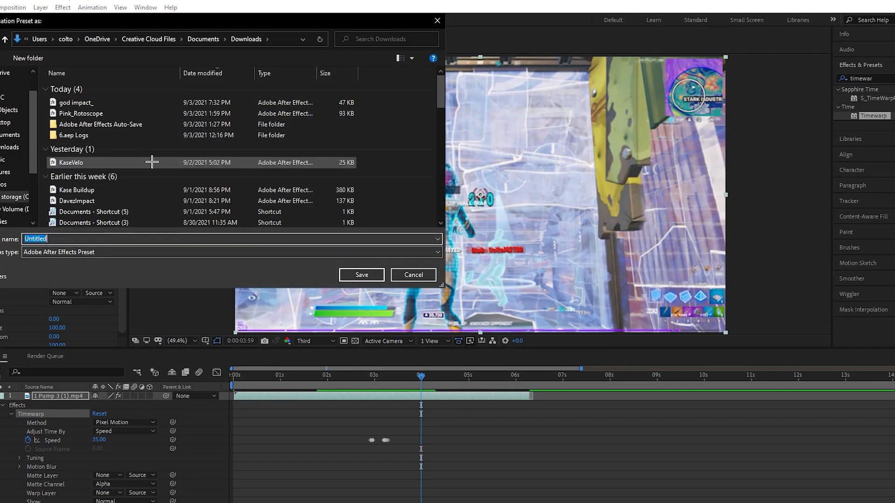
pyautogui.write('jimmys impact')
pyautogui.click(413, 275)
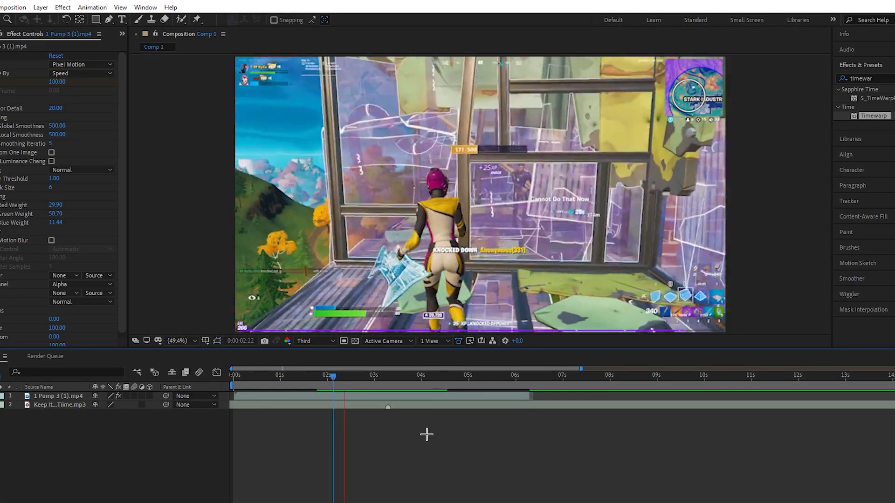
# Step: Preview the manual speed ramp and step through the frames around 0:00:03:14
pyautogui.click(402, 395)
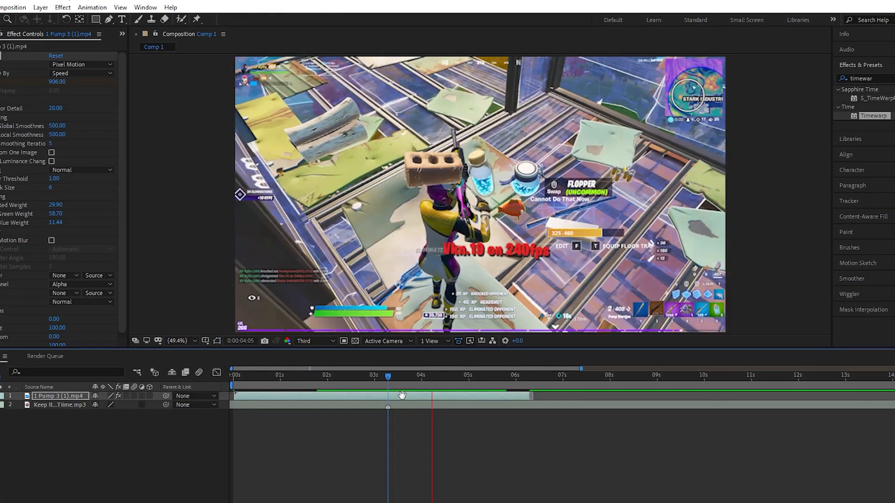
pyautogui.press('space')
pyautogui.click(380, 377)
pyautogui.press('space')
pyautogui.press('space')
pyautogui.press('j')
pyautogui.press('pageup')
pyautogui.press('pageup')
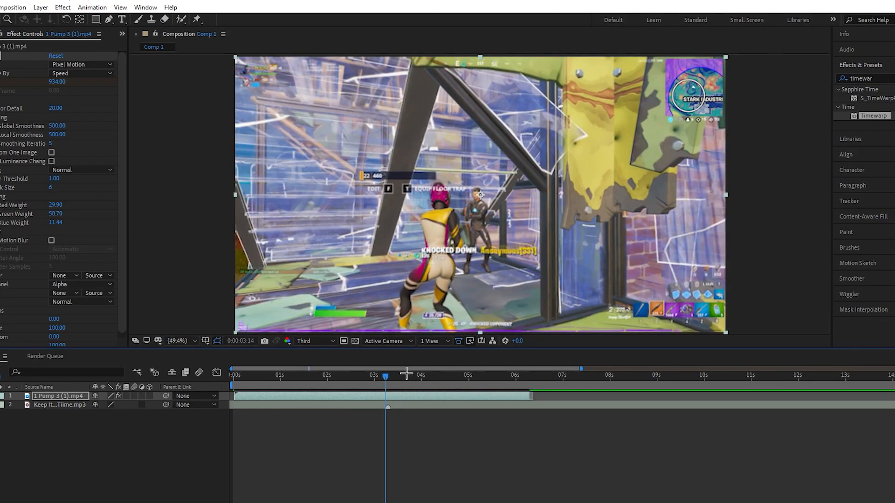
pyautogui.press('pageup')
pyautogui.press('pageup')
pyautogui.press('pagedown')
pyautogui.press('pageup')
pyautogui.press('pageup')
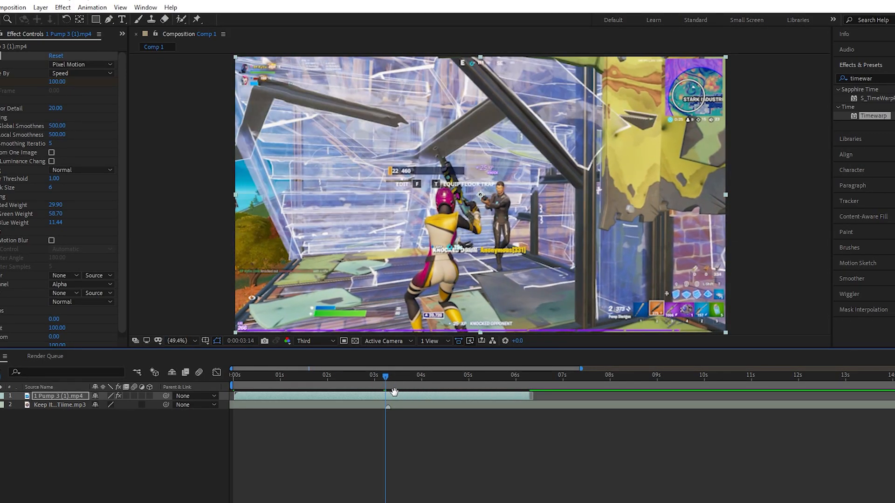
# Step: Undo the manual Timewarp edits back to the version with the split Pump 3 clip and Adjustment Layer 2
pyautogui.hotkey('ctrl', 'shift', 'a')
pyautogui.press('v')
pyautogui.hotkey('ctrl', 'z')
pyautogui.hotkey('ctrl', 'z')
pyautogui.hotkey('ctrl', 'z')
pyautogui.hotkey('ctrl', 'z')
pyautogui.hotkey('ctrl', 'z')
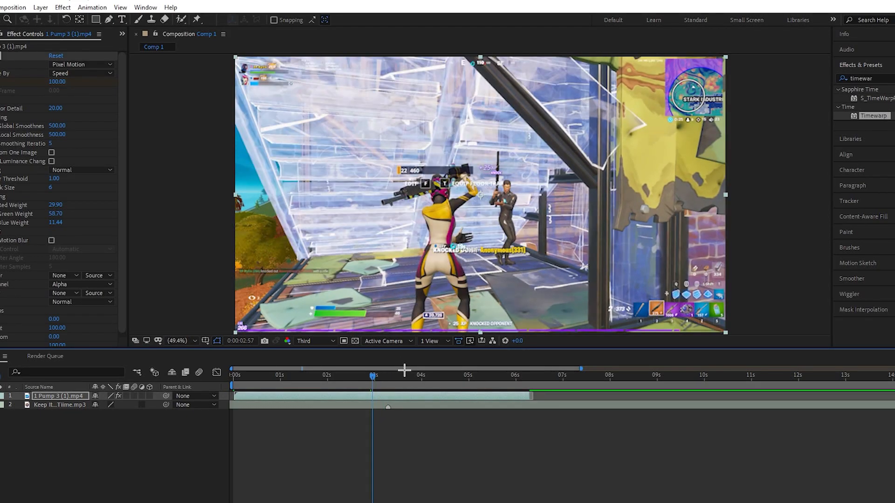
pyautogui.hotkey('ctrl', 'z')
pyautogui.hotkey('ctrl', 'z')
pyautogui.hotkey('ctrl', 'z')
pyautogui.hotkey('ctrl', 'z')
pyautogui.hotkey('ctrl', 'z')
pyautogui.hotkey('ctrl', 'z')
pyautogui.hotkey('ctrl', 'z')
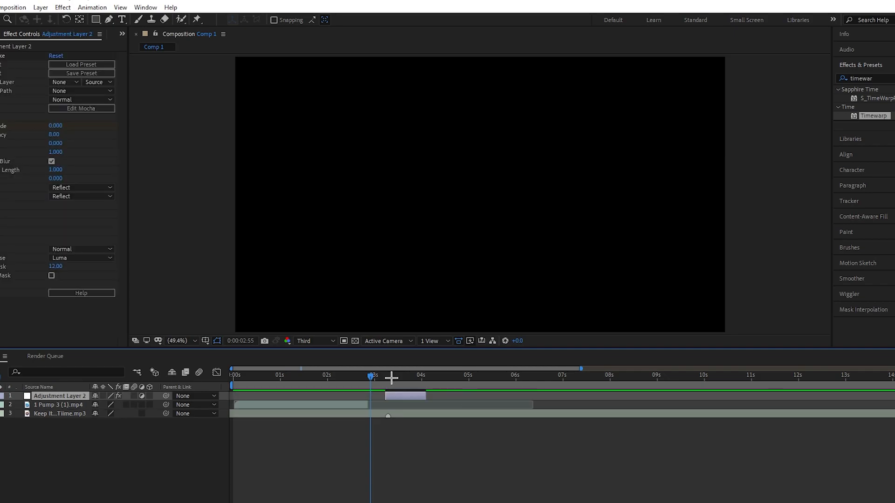
pyautogui.hotkey('ctrl', 'z')
# Step: Preview the restored edit from about the 2-second mark
pyautogui.moveTo(370, 378); pyautogui.dragTo(327, 379)
pyautogui.click(439, 475)
pyautogui.press('space')
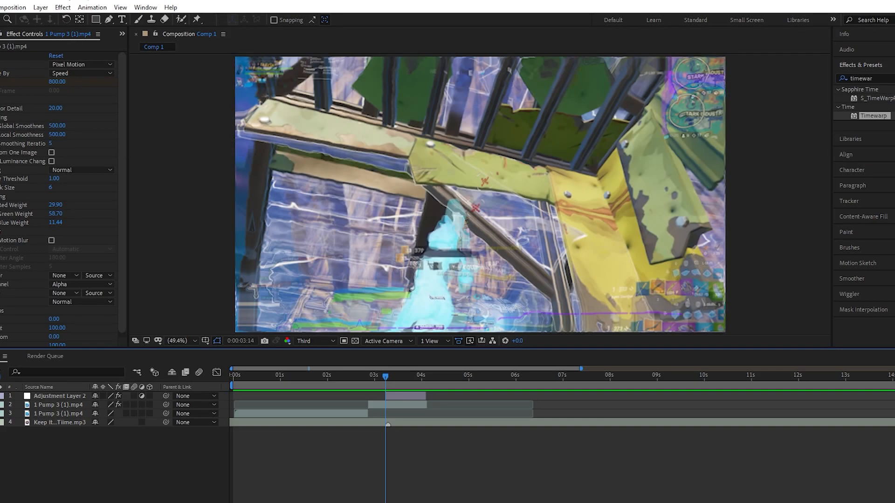
# Step: Add Overedit Gun.wav from the project files as the lowest layer, starting at about 0:00:03:14
pyautogui.click(2, 34)
pyautogui.moveTo(4, 215); pyautogui.dragTo(431, 430)
pyautogui.moveTo(385, 376)
pyautogui.mouseDown()
pyautogui.moveTo(362, 379)
pyautogui.moveTo(398, 375)
pyautogui.moveTo(373, 377)
pyautogui.moveTo(385, 382)
pyautogui.mouseUp()
# Step: Try starting the Overedit Gun.wav layer at about 0:00:03:08 and preview it against the impact
pyautogui.press('space')
pyautogui.press('pageup')
pyautogui.press('pageup')
pyautogui.press('pageup')
pyautogui.press('pageup')
pyautogui.press('pageup')
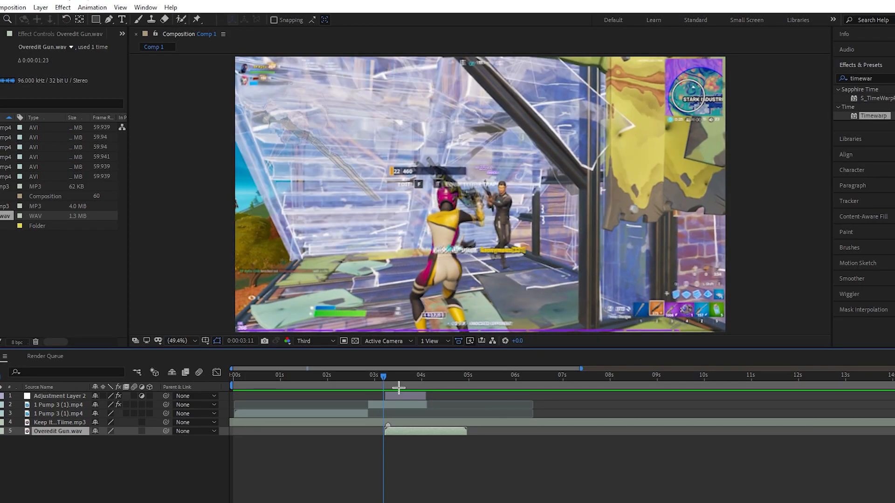
pyautogui.moveTo(403, 431); pyautogui.dragTo(400, 429)
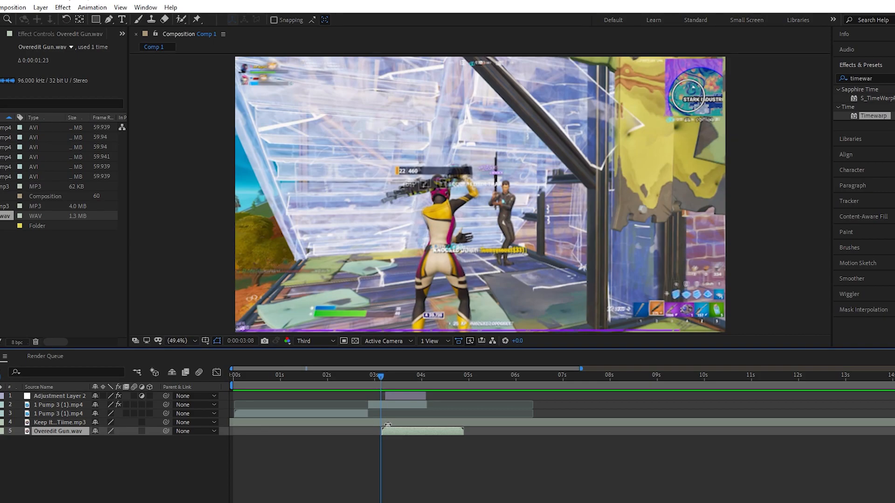
pyautogui.moveTo(382, 386); pyautogui.dragTo(368, 385)
pyautogui.press('space')
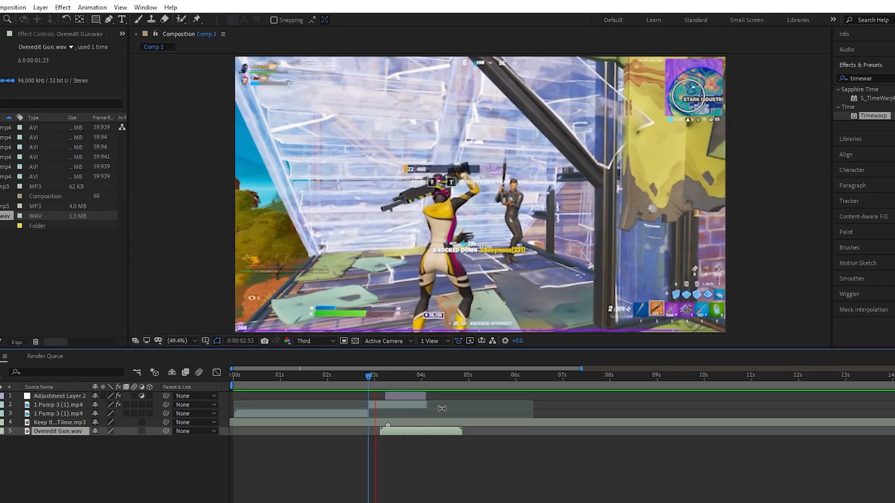
pyautogui.press('space')
# Step: Try starting the Overedit Gun.wav layer at 0:00:02:51 and preview it from shortly after the 2-second mark
pyautogui.moveTo(398, 432); pyautogui.dragTo(393, 429)
pyautogui.moveTo(430, 374); pyautogui.dragTo(386, 433)
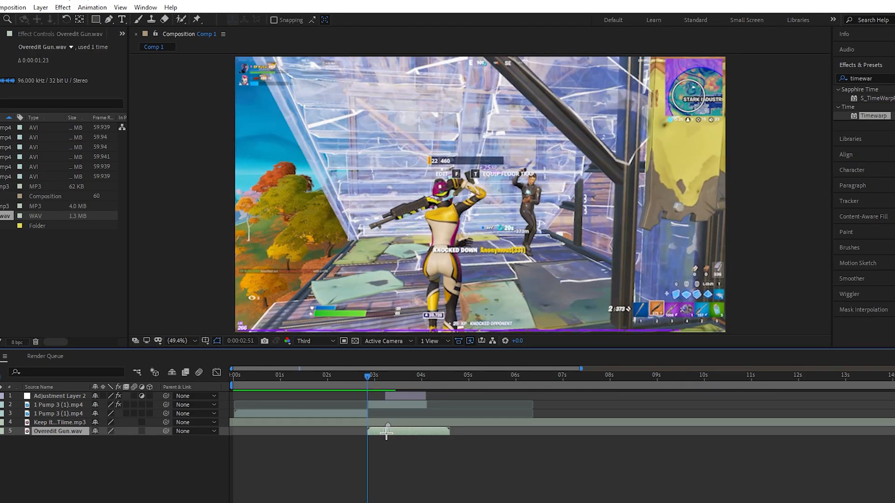
pyautogui.moveTo(365, 372); pyautogui.dragTo(339, 375)
pyautogui.press('space')
pyautogui.click(396, 461)
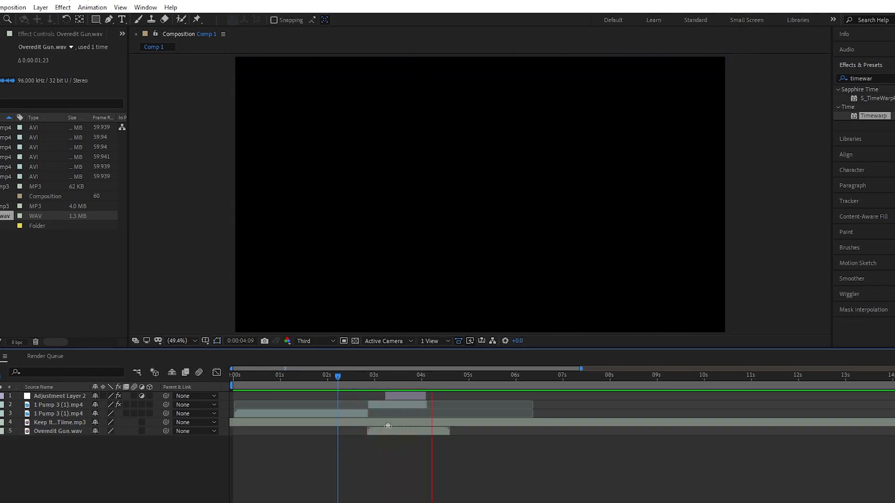
# Step: Move the Overedit Gun.wav layer to start at 0:00:02:40 and preview it from 0:00:02:09
pyautogui.moveTo(445, 375); pyautogui.dragTo(359, 377)
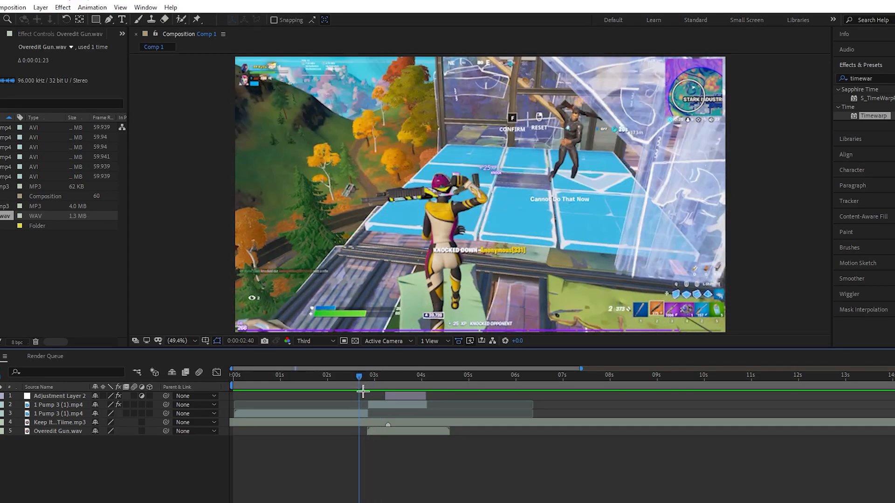
pyautogui.click(383, 428)
pyautogui.moveTo(384, 428); pyautogui.dragTo(377, 428)
pyautogui.moveTo(359, 378); pyautogui.dragTo(335, 379)
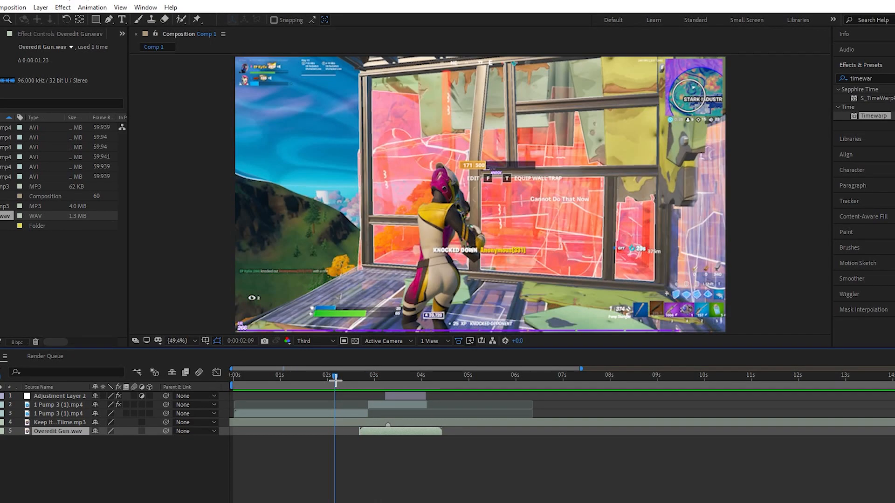
pyautogui.click(474, 483)
pyautogui.press('space')
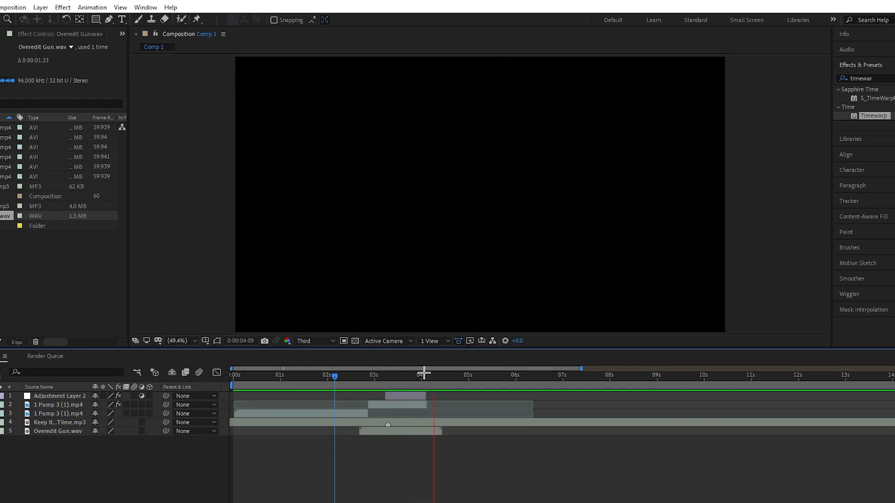
# Step: Add Bass Swoosh.mp3 from the project files as the lowest layer, starting just before 0:00:03:13
pyautogui.moveTo(424, 373); pyautogui.dragTo(386, 395)
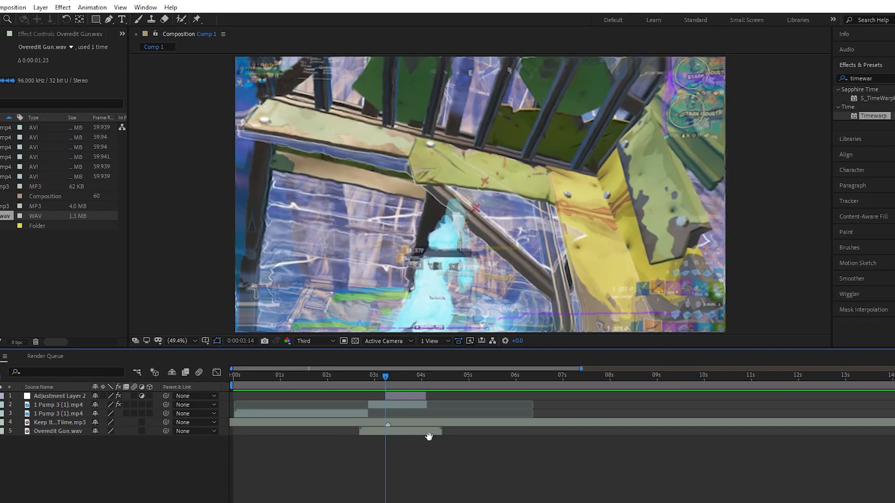
pyautogui.press('pageup')
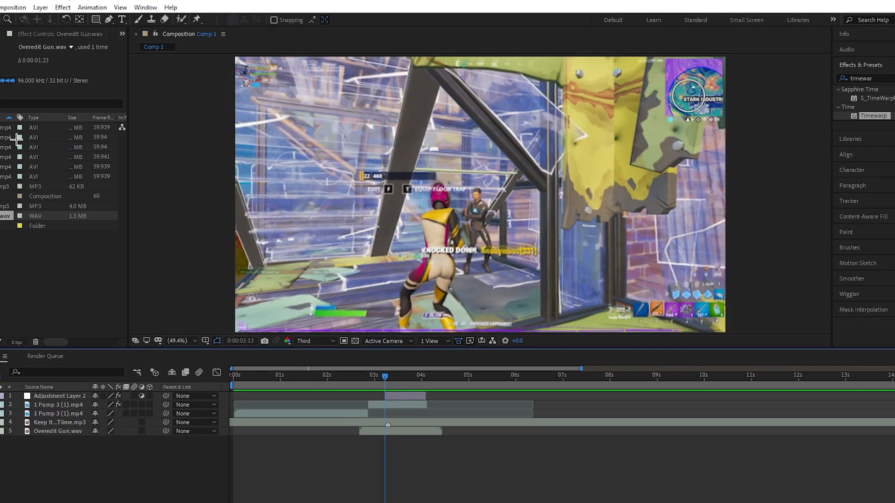
pyautogui.click(3, 206)
pyautogui.moveTo(4, 186); pyautogui.dragTo(396, 436)
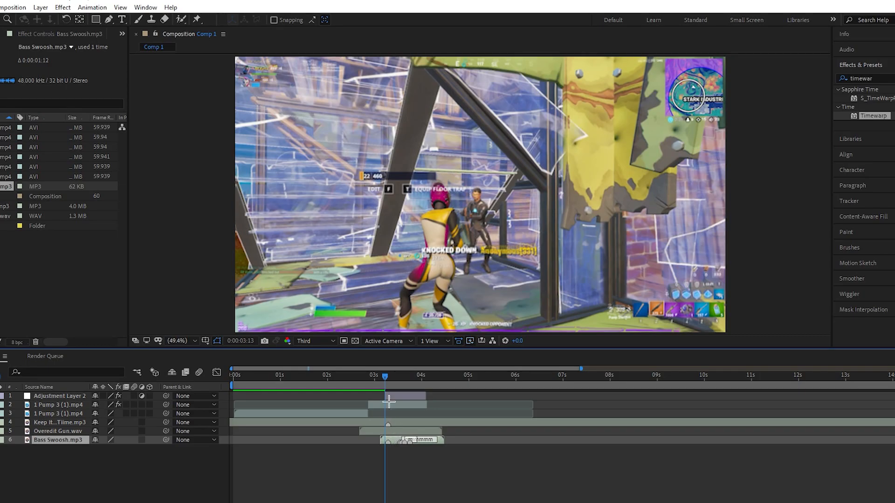
# Step: Preview both sound effects around the beat, then play the composition from its beginning
pyautogui.press('space')
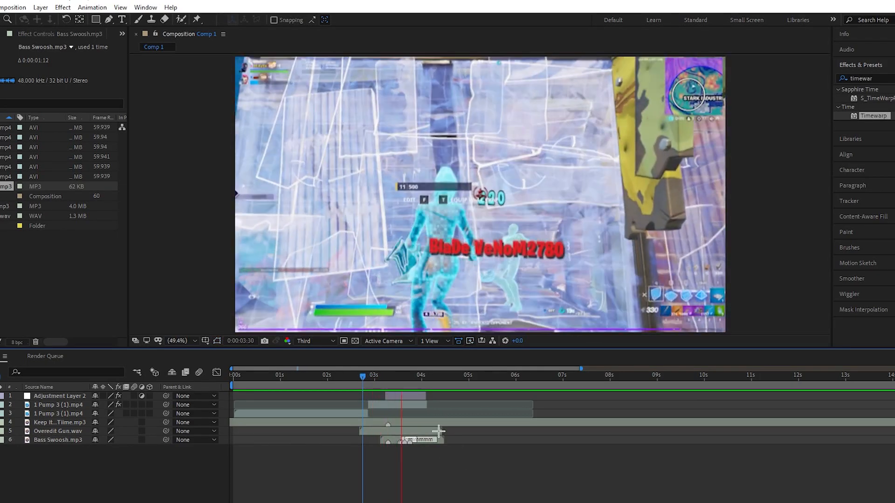
pyautogui.press('space')
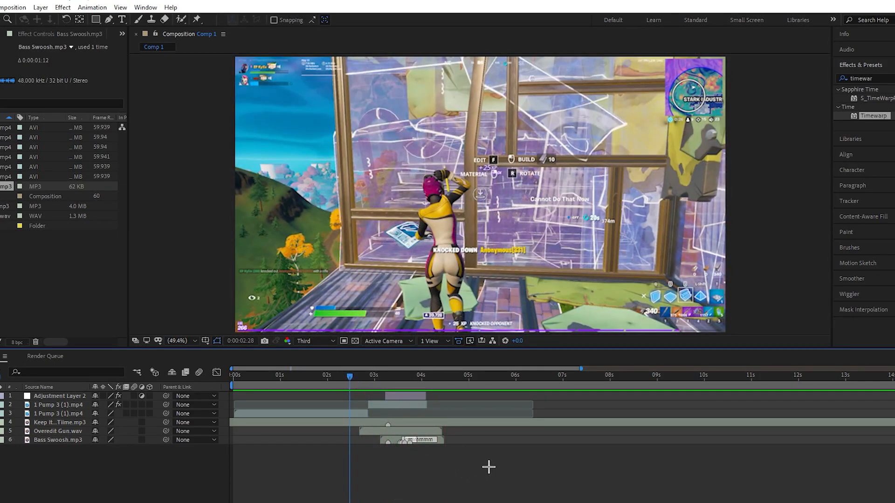
pyautogui.press('space')
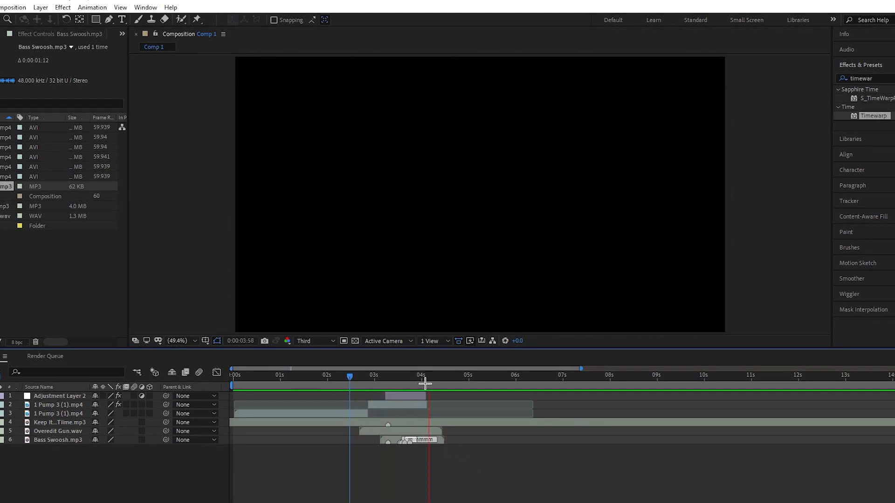
pyautogui.moveTo(424, 377); pyautogui.dragTo(186, 408)
pyautogui.press('space')
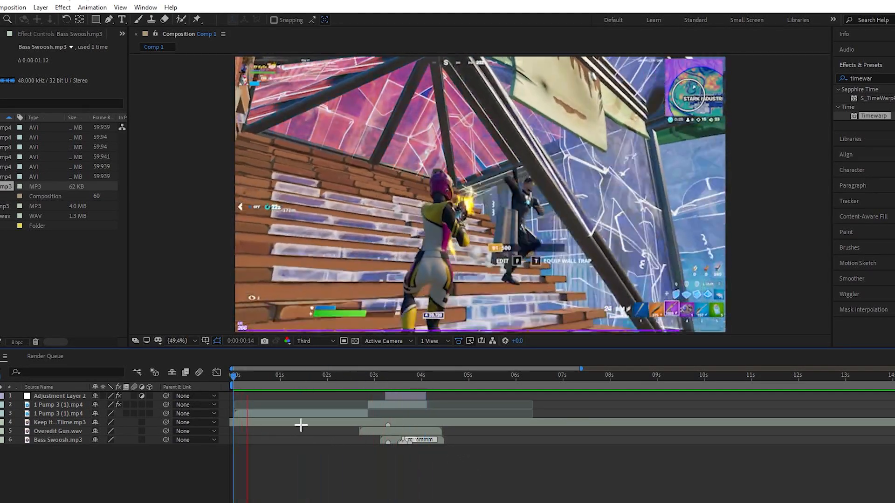
pyautogui.press('space')
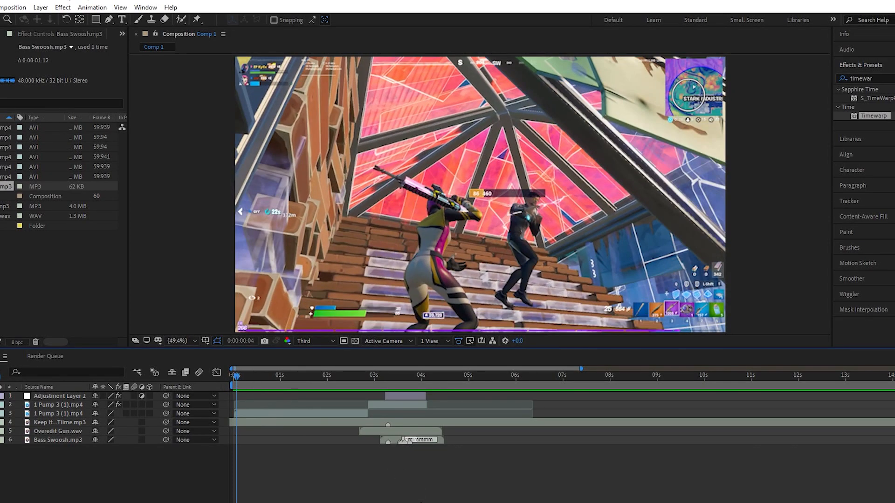
# Step: Find the 2nd template_1 video in the Windows Videos folder and import it into the project
pyautogui.press('super+e')
pyautogui.click(202, 264)
pyautogui.scroll(-15, 336, 285)
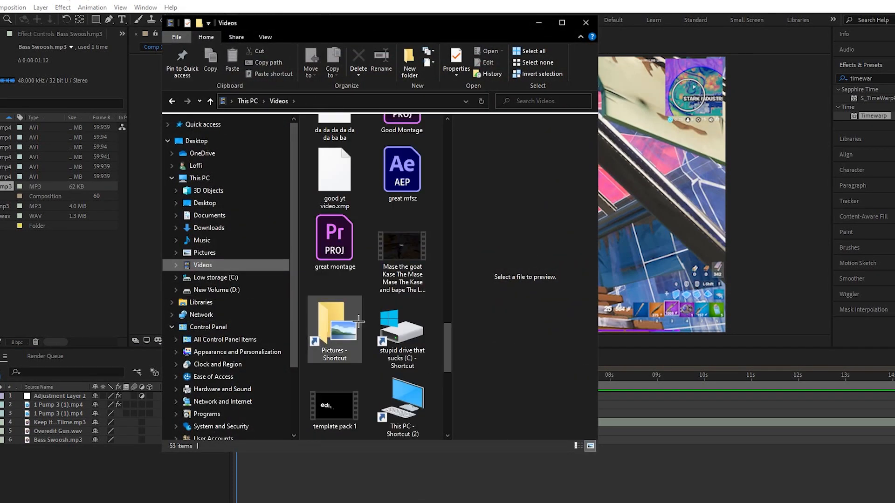
pyautogui.scroll(6, 336, 284)
pyautogui.scroll(-2, 349, 312)
pyautogui.moveTo(344, 326)
pyautogui.mouseDown()
pyautogui.moveTo(310, 323)
pyautogui.moveTo(354, 318)
pyautogui.mouseUp()
pyautogui.scroll(2, 362, 317)
pyautogui.scroll(3, 362, 316)
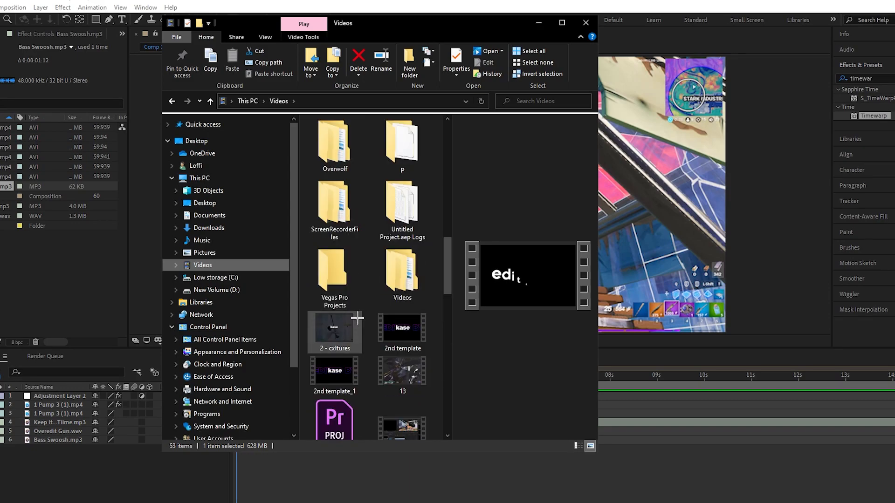
pyautogui.click(332, 366)
pyautogui.click(586, 22)
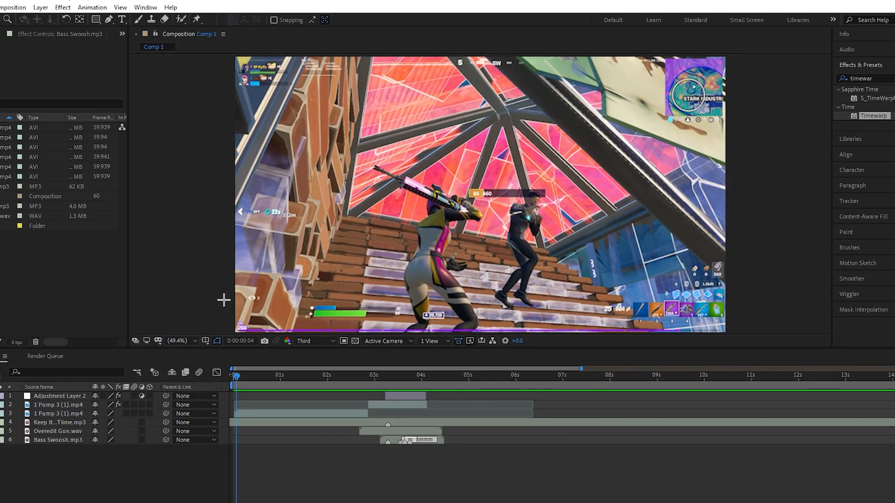
# Step: Place 2nd template_1.avi as the top layer from 0:00:00:04 and trim its end to about 0:00:02:40
pyautogui.moveTo(6, 186); pyautogui.dragTo(298, 398)
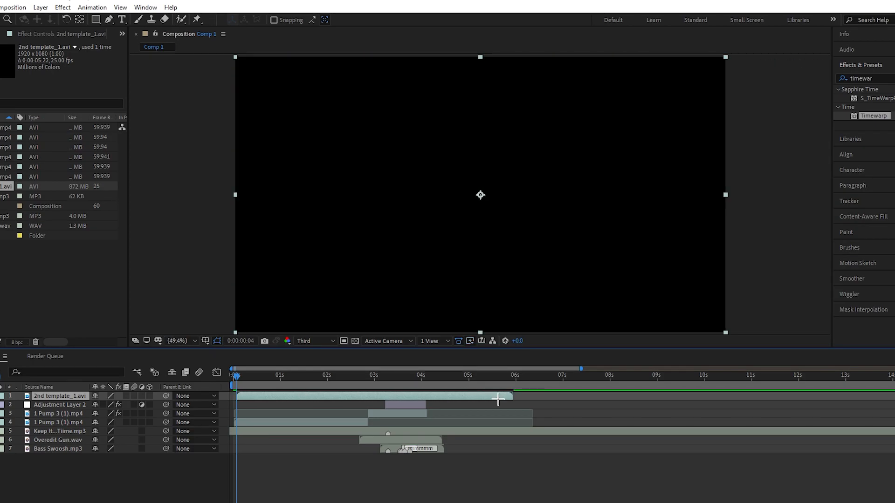
pyautogui.moveTo(511, 396); pyautogui.dragTo(361, 401)
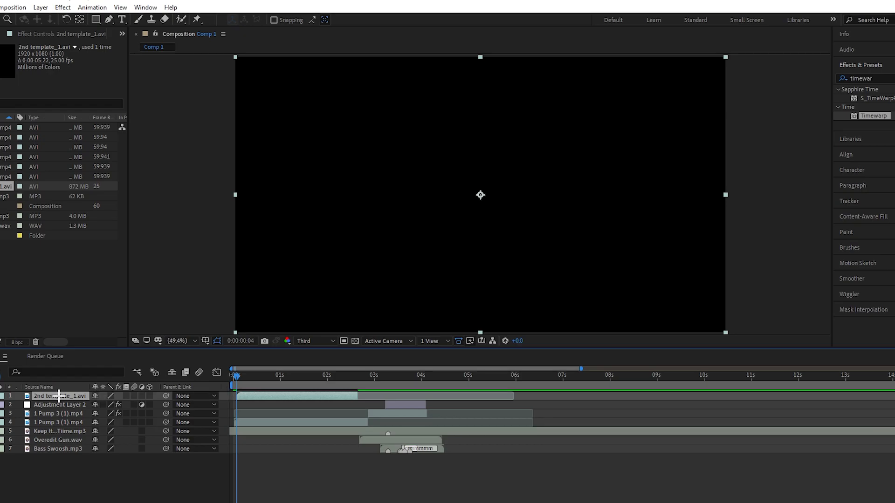
# Step: Set the 2nd template_1.avi layer's opacity to 71% and preview the title over the gameplay
pyautogui.press('t')
pyautogui.moveTo(102, 400); pyautogui.dragTo(95, 414)
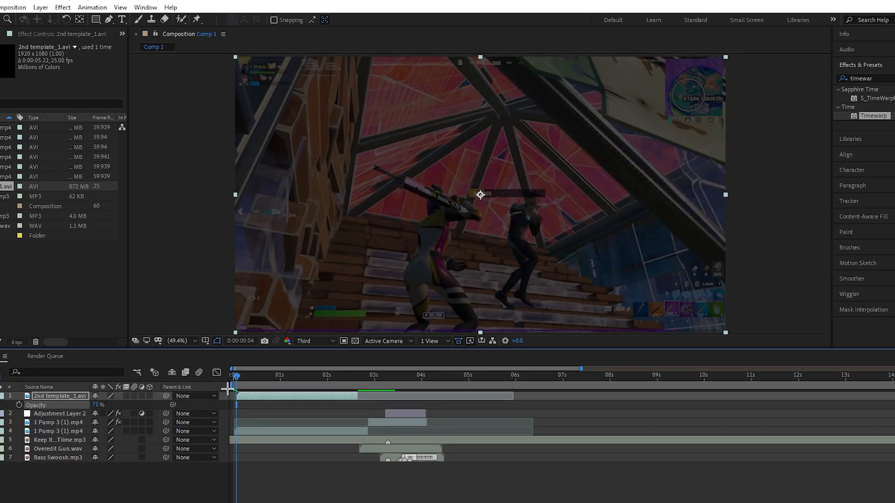
pyautogui.press('space')
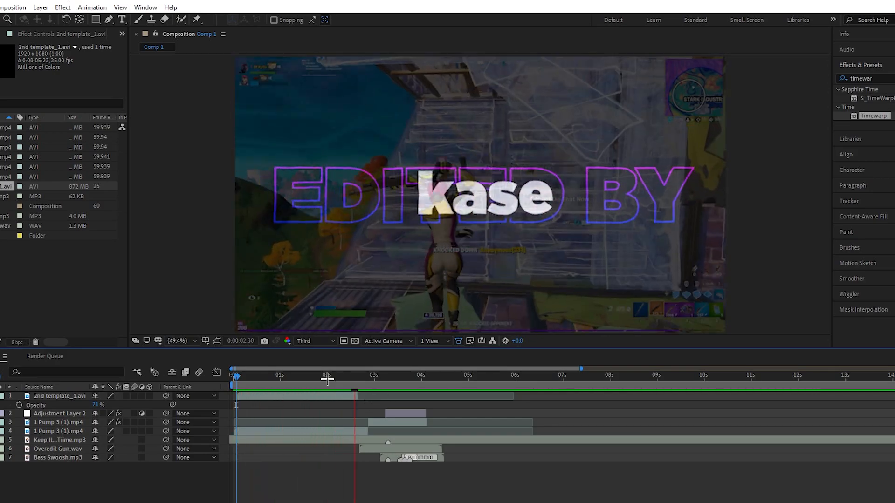
pyautogui.click(289, 375)
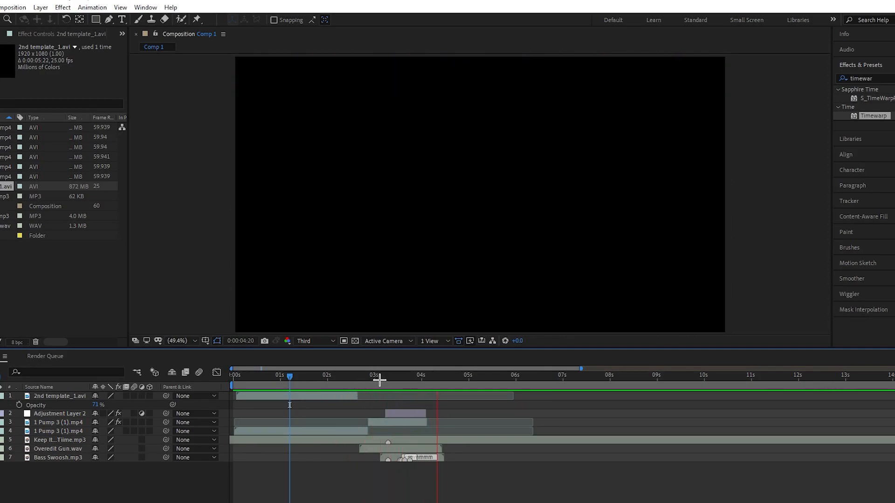
# Step: Move the Bass Swoosh.mp3 layer earlier so it starts together with Overedit Gun.wav, and preview from the beginning
pyautogui.click(333, 376)
pyautogui.moveTo(397, 458); pyautogui.dragTo(376, 459)
pyautogui.press('space')
pyautogui.press('space')
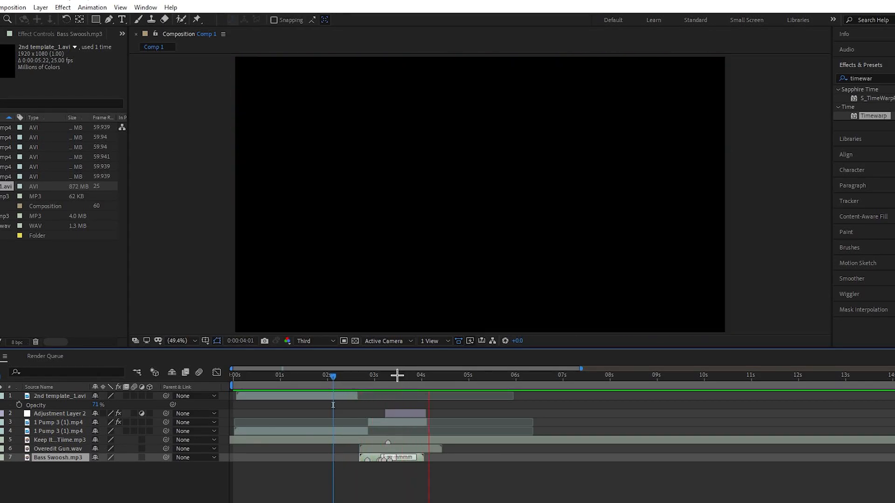
pyautogui.moveTo(397, 375); pyautogui.dragTo(200, 366)
pyautogui.click(421, 485)
pyautogui.press('space')
pyautogui.press('space')
# Step: Set the 2nd template_1.avi layer's opacity to 77% and return to the start of the composition
pyautogui.moveTo(99, 405); pyautogui.dragTo(96, 402)
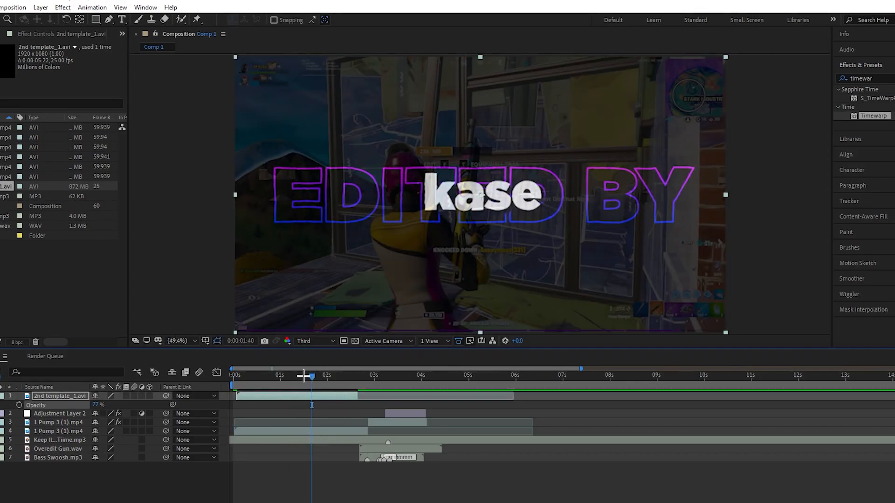
pyautogui.moveTo(305, 376); pyautogui.dragTo(228, 379)
pyautogui.click(293, 466)
# Step: Start an opacity animation on the first 1 Pump 3 (1).mp4 clip with a 0% keyframe at 0:00:00:01
pyautogui.click(242, 422)
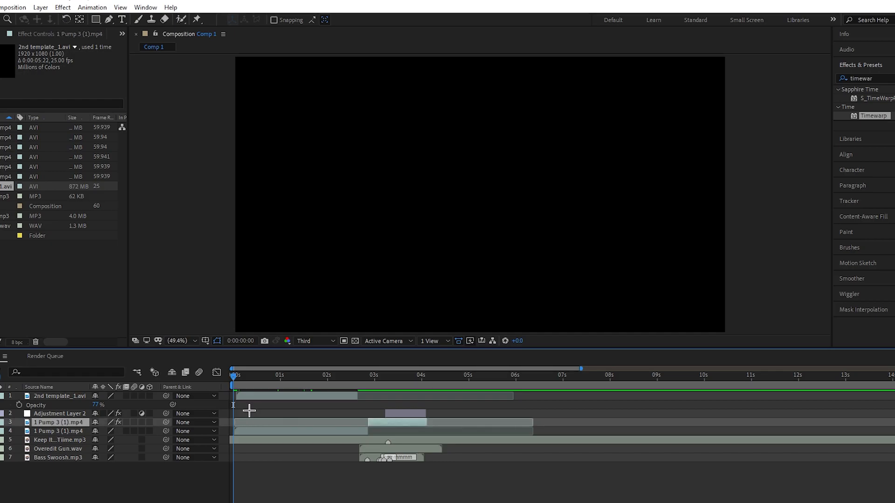
pyautogui.click(247, 397)
pyautogui.click(251, 423)
pyautogui.click(243, 393)
pyautogui.click(238, 376)
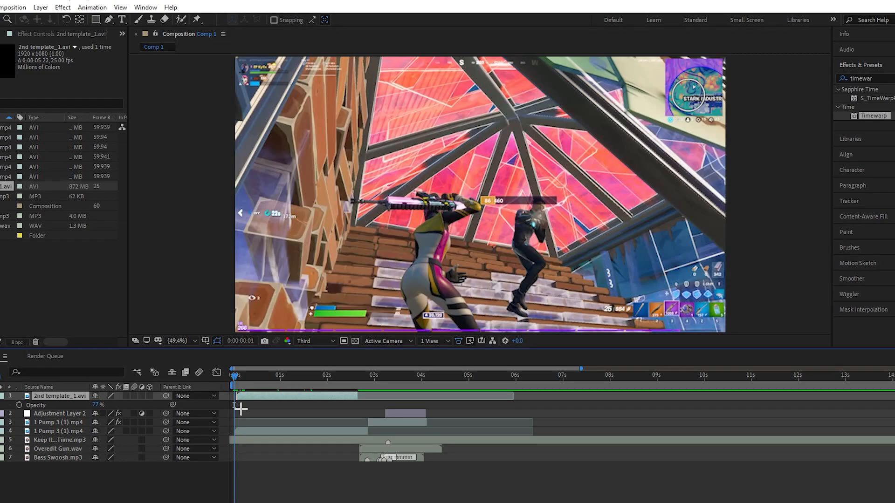
pyautogui.click(247, 431)
pyautogui.click(232, 380)
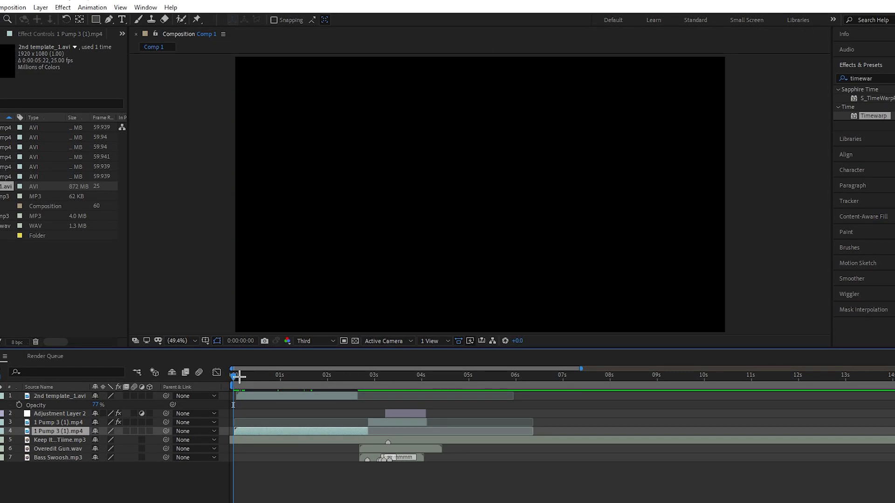
pyautogui.click(238, 375)
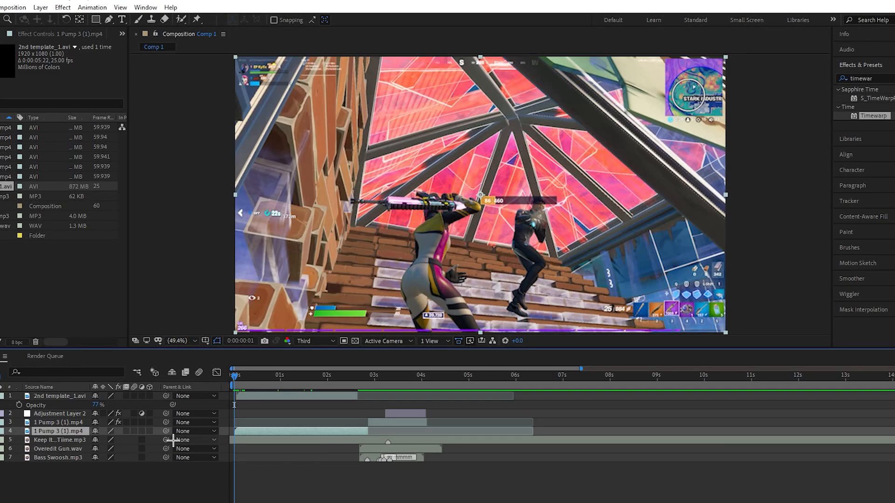
pyautogui.press('t')
pyautogui.click(19, 440)
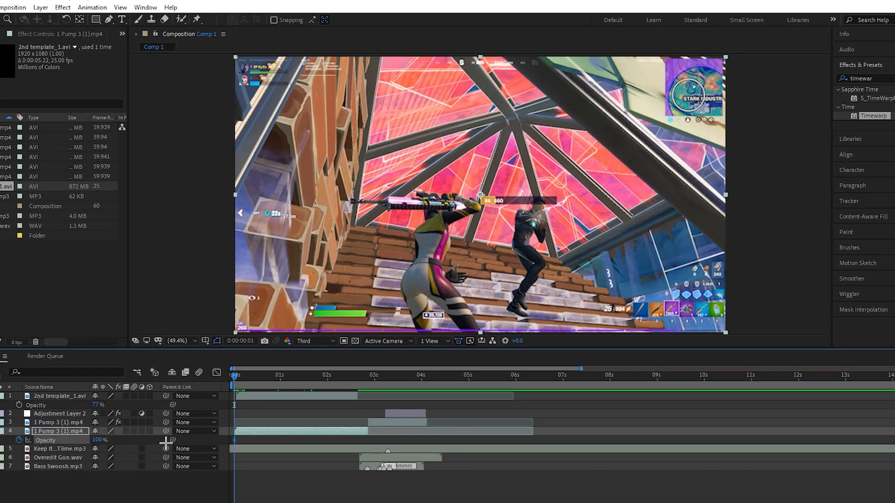
pyautogui.moveTo(102, 440); pyautogui.dragTo(56, 441)
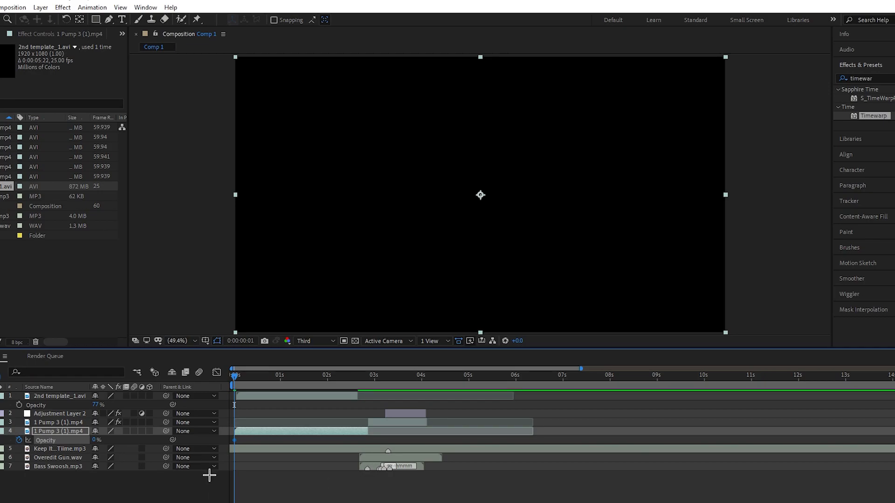
# Step: Keyframe the clip's opacity to rise through 11% and 33% to 100% at 0:00:00:22, and preview the fade-in
pyautogui.press('pagedown')
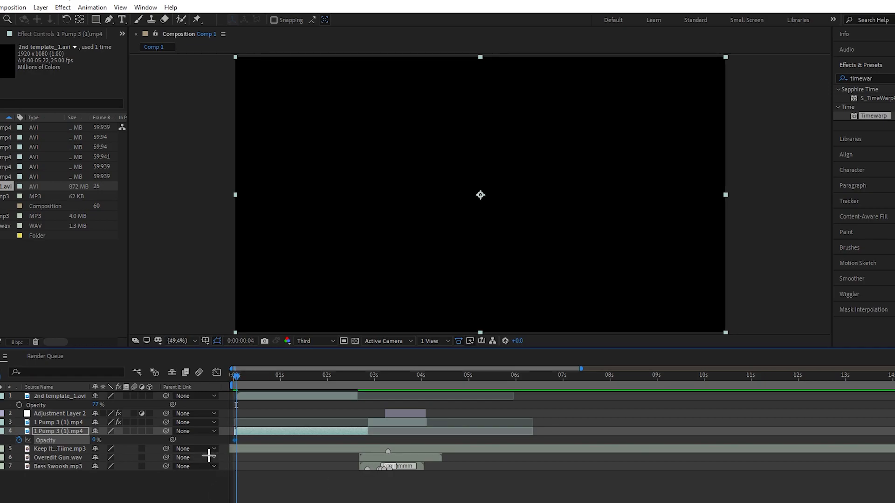
pyautogui.moveTo(96, 439); pyautogui.dragTo(96, 430)
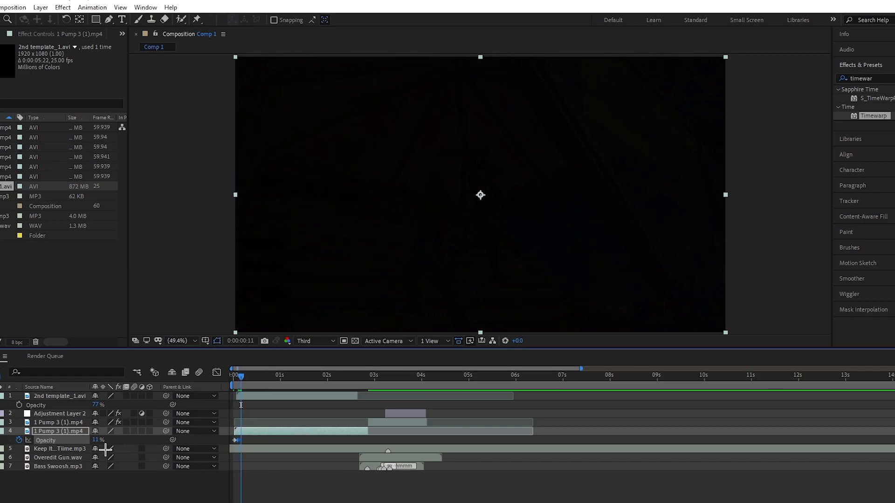
pyautogui.moveTo(98, 445); pyautogui.dragTo(98, 434)
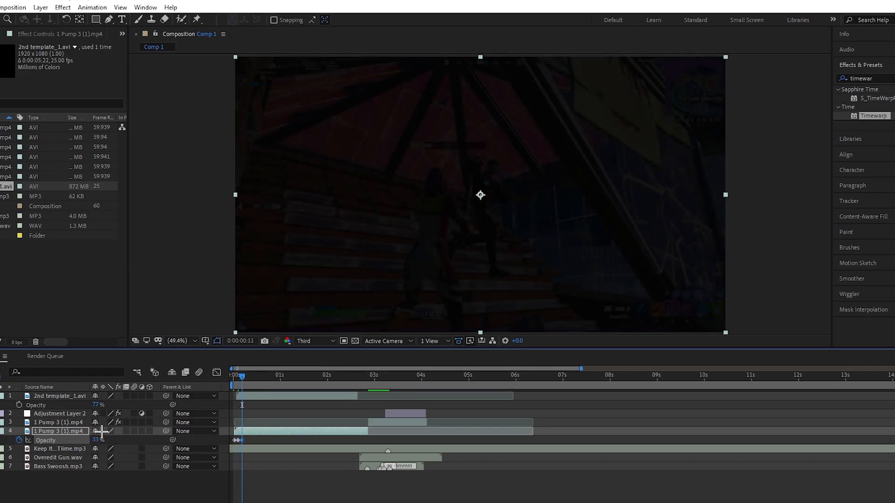
pyautogui.press('pagedown')
pyautogui.press('pagedown')
pyautogui.press('pagedown')
pyautogui.press('pagedown')
pyautogui.press('pagedown')
pyautogui.moveTo(98, 439); pyautogui.dragTo(100, 432)
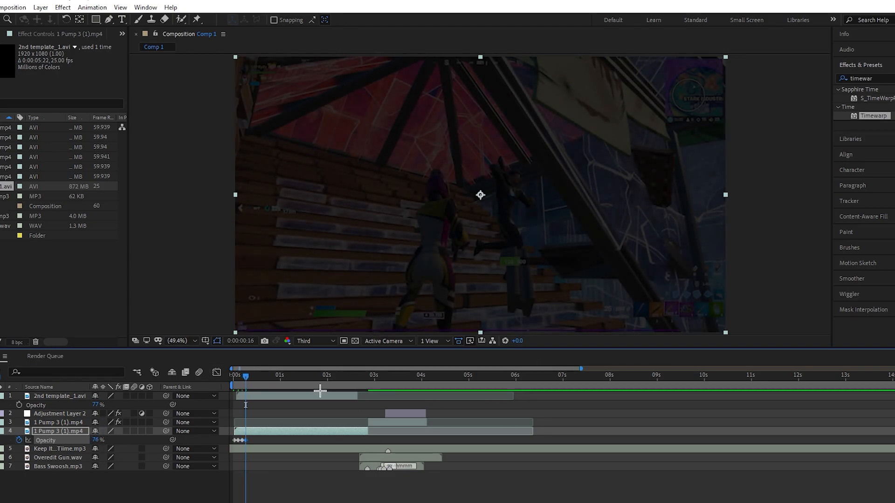
pyautogui.press('pagedown')
pyautogui.press('pagedown')
pyautogui.press('pagedown')
pyautogui.press('pagedown')
pyautogui.press('pagedown')
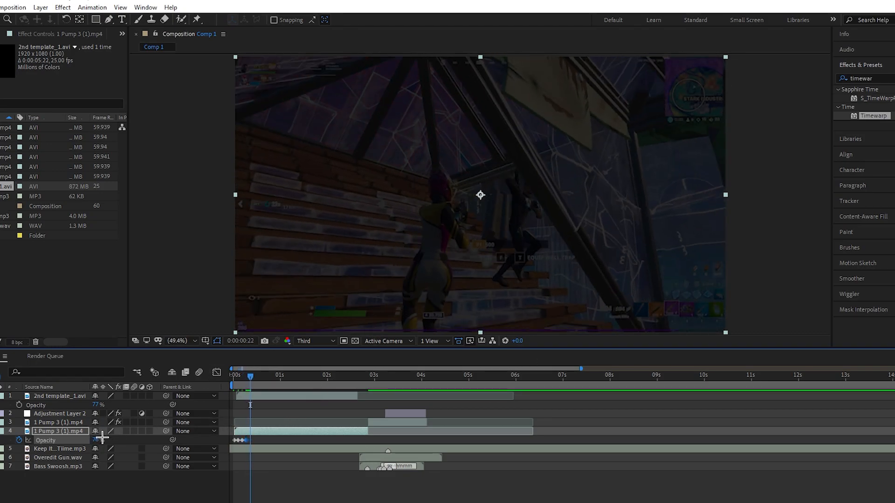
pyautogui.moveTo(97, 440); pyautogui.dragTo(103, 398)
pyautogui.press('space')
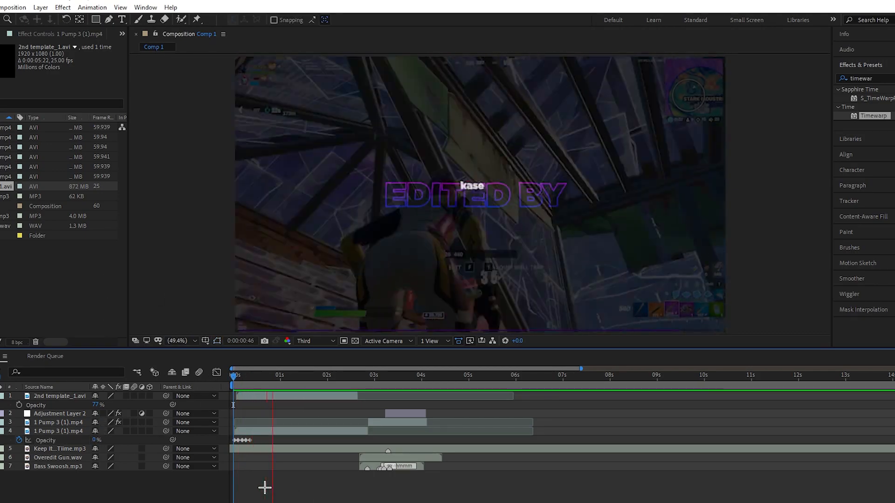
pyautogui.press('space')
# Step: Keyframe the Keep It song's audio levels from -11 dB at the start up to +12 dB at 0:00:00:15, and preview it
pyautogui.click(229, 447)
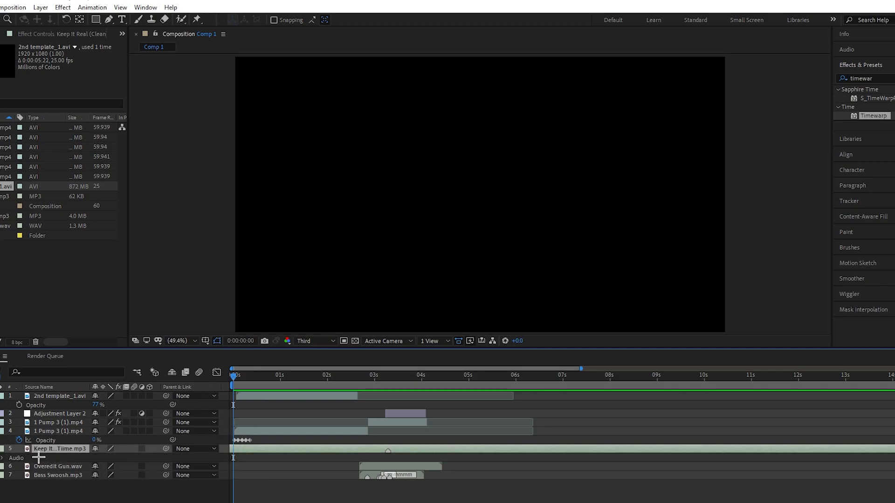
pyautogui.click(4, 449)
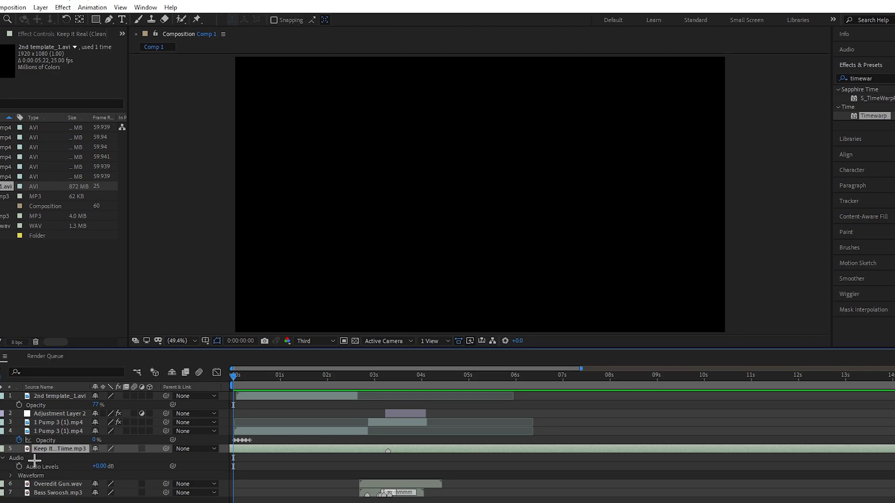
pyautogui.click(19, 466)
pyautogui.moveTo(101, 468); pyautogui.dragTo(102, 473)
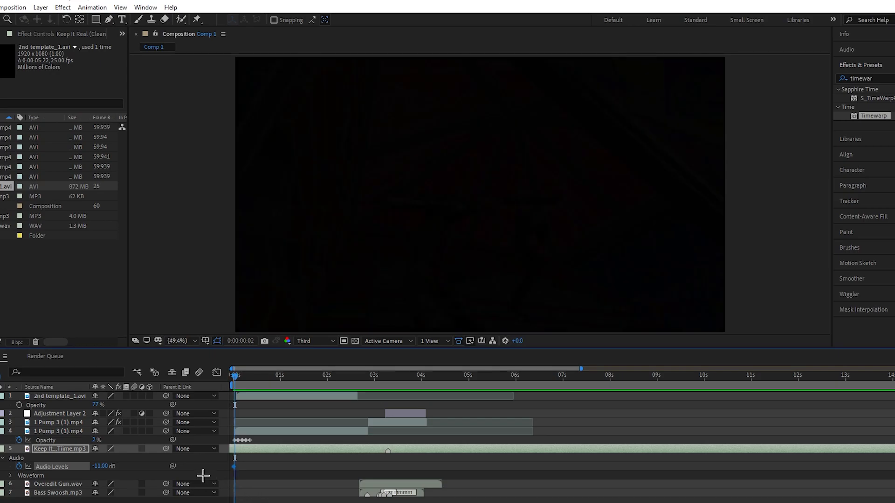
pyautogui.moveTo(103, 465); pyautogui.dragTo(104, 460)
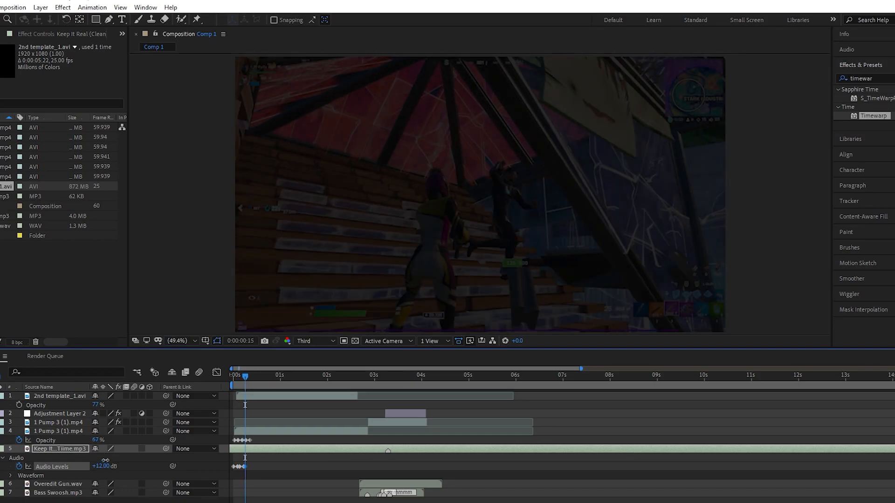
pyautogui.click(2, 449)
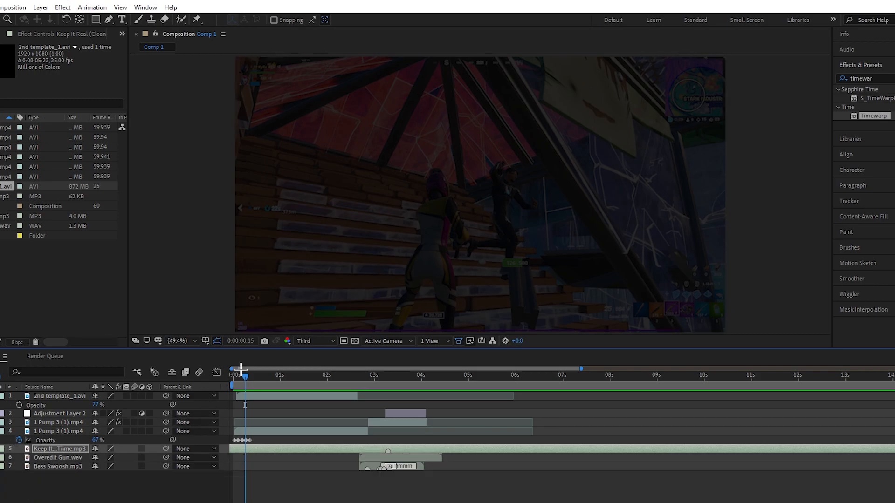
pyautogui.press('space')
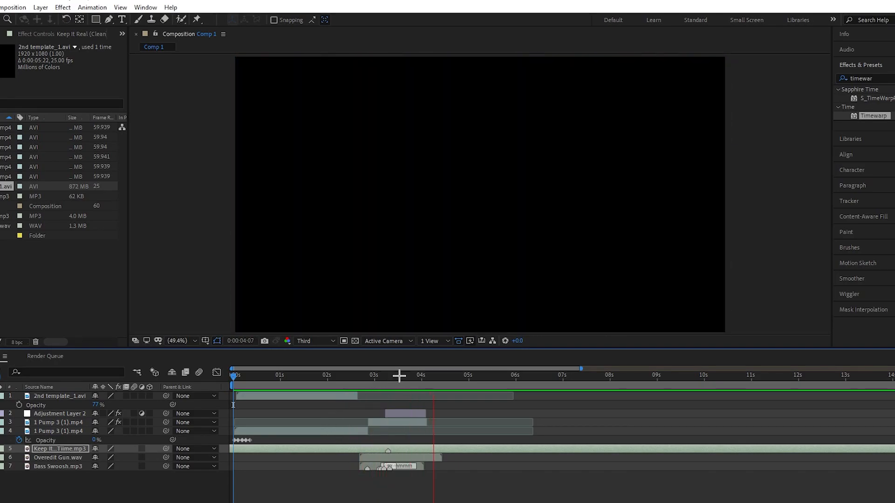
# Step: Try a 6 dB audio level keyframe on the song at 0:00:00:58 and play from the start
pyautogui.click(330, 376)
pyautogui.click(278, 375)
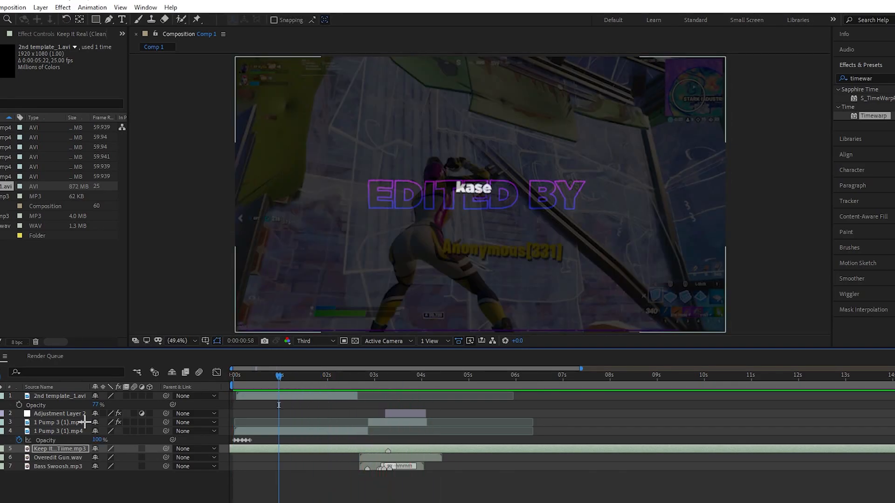
pyautogui.click(4, 449)
pyautogui.click(102, 467)
pyautogui.write('6')
pyautogui.press('Return')
pyautogui.moveTo(279, 377); pyautogui.dragTo(219, 377)
pyautogui.press('space')
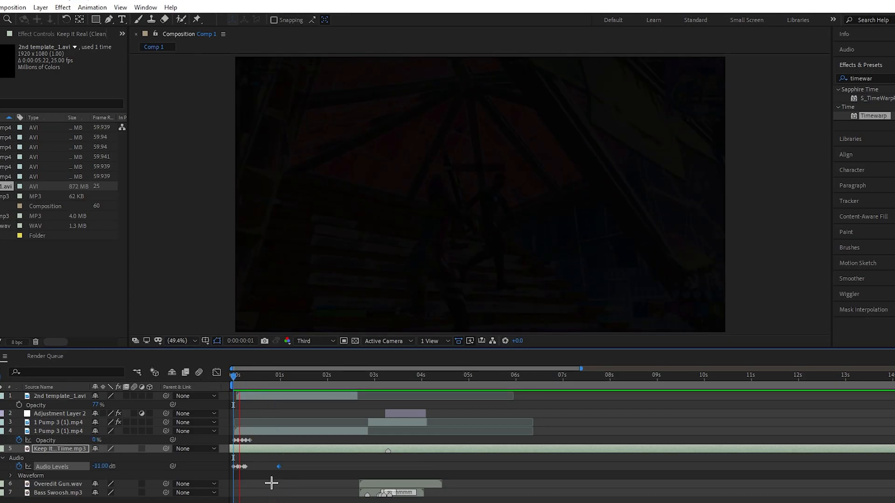
pyautogui.press('space')
# Step: Set the song's audio level to +2 dB at 0:00:00:59 and preview the result
pyautogui.click(100, 466)
pyautogui.write('-2')
pyautogui.press('Return')
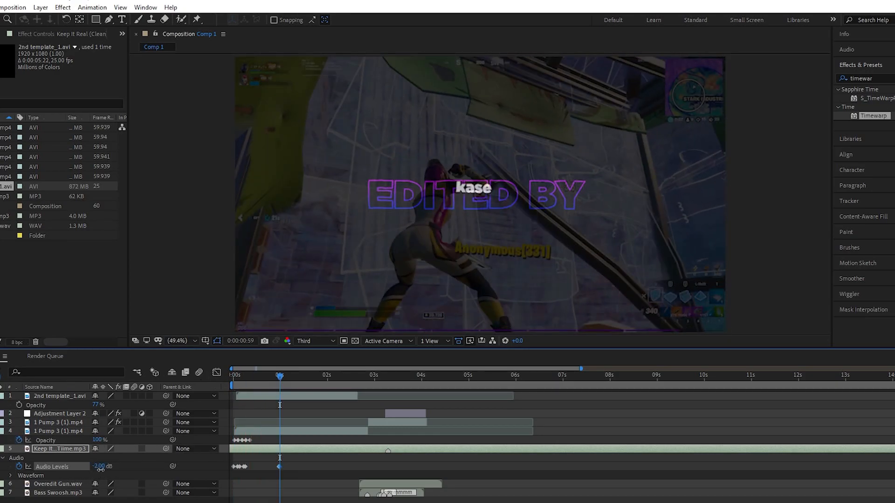
pyautogui.moveTo(101, 468); pyautogui.dragTo(100, 464)
pyautogui.click(100, 466)
pyautogui.write('4')
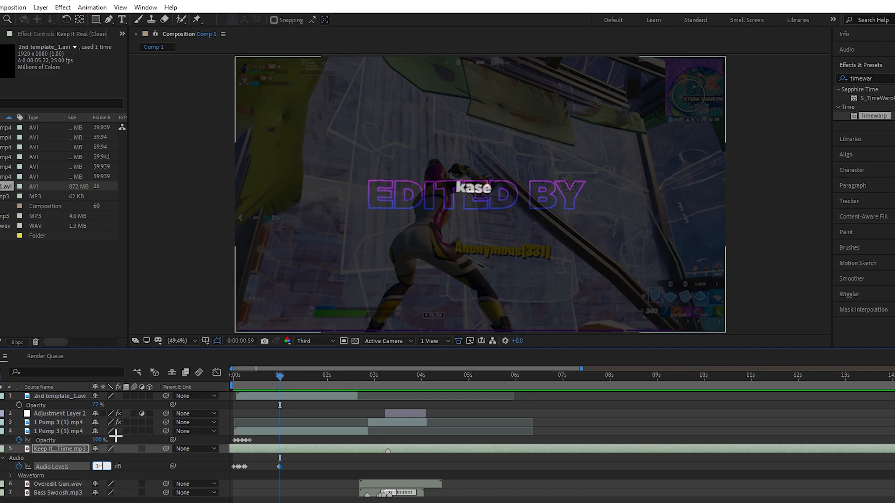
pyautogui.press('Return')
pyautogui.click(112, 468)
pyautogui.click(106, 465)
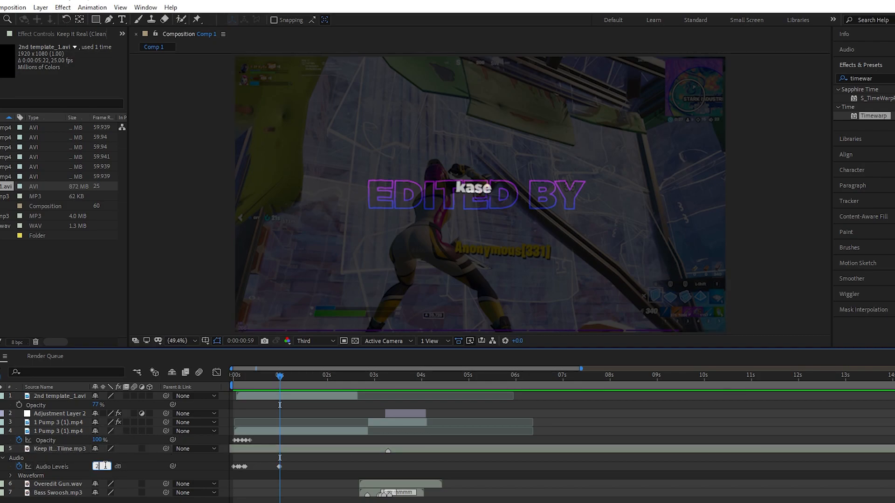
pyautogui.write('2')
pyautogui.click(76, 449)
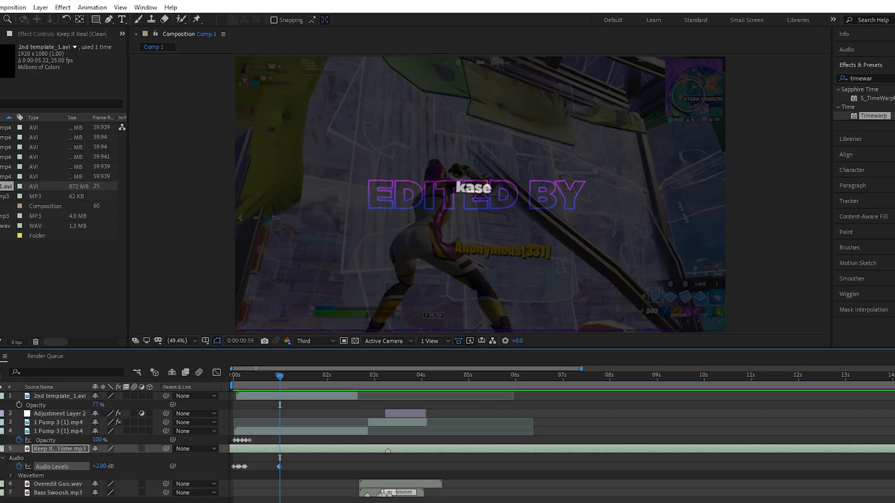
pyautogui.press('u')
pyautogui.moveTo(279, 375); pyautogui.dragTo(242, 375)
pyautogui.press('space')
pyautogui.click(301, 490)
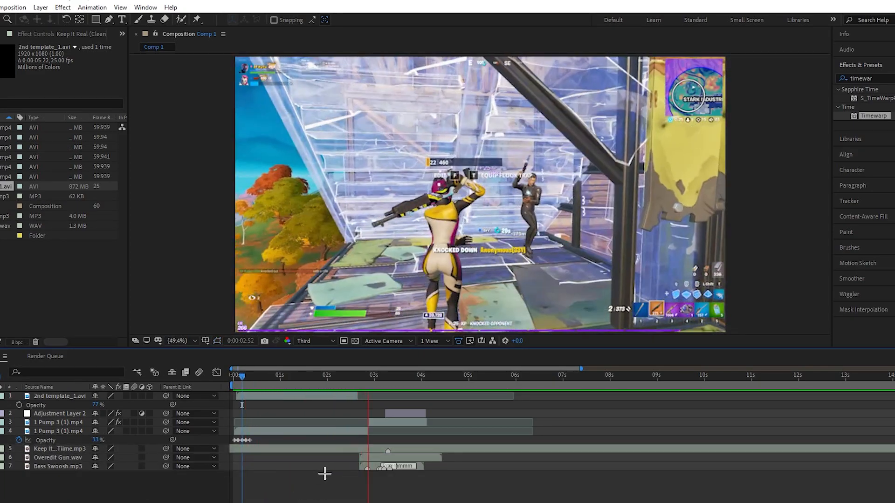
# Step: Add a +3 dB audio level keyframe to the song at 0:00:02:46 and collapse the layer's properties
pyautogui.click(363, 376)
pyautogui.click(322, 449)
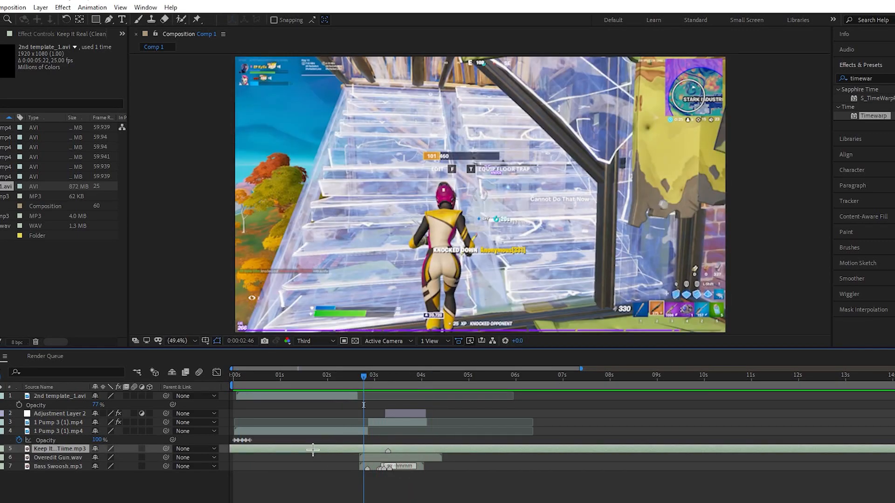
pyautogui.press('u')
pyautogui.click(100, 466)
pyautogui.write('3')
pyautogui.press('Return')
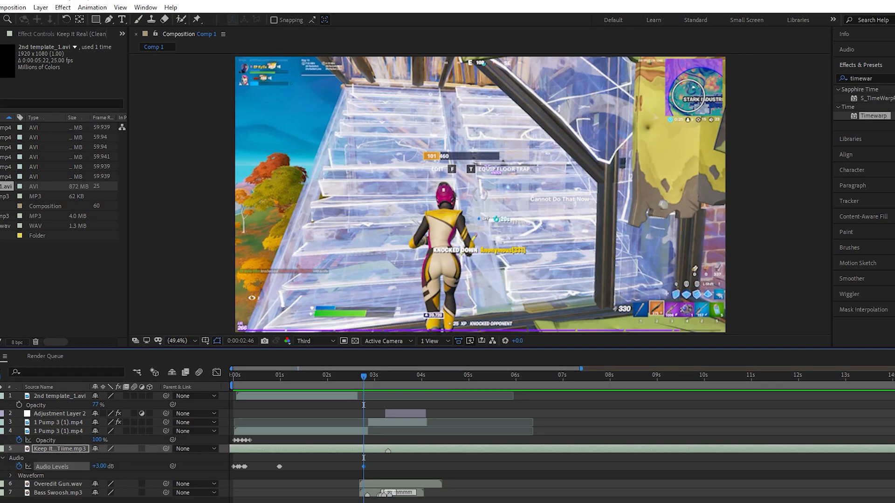
pyautogui.press('F2')
pyautogui.click(2, 457)
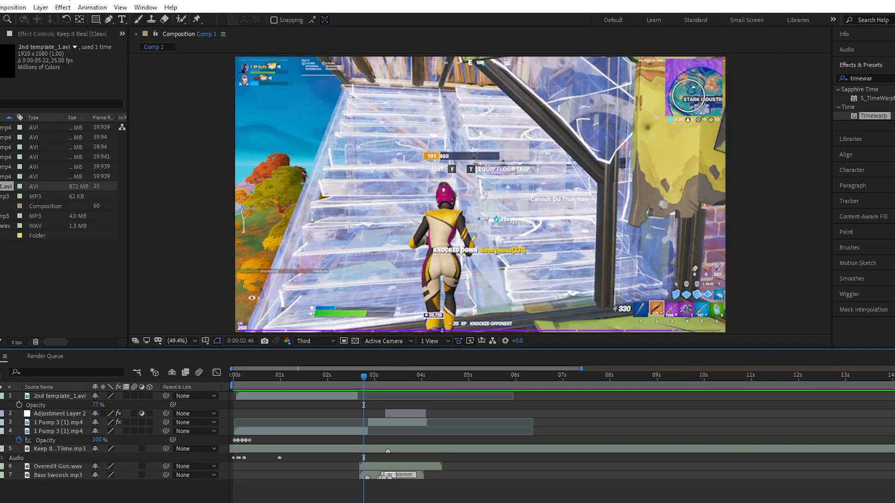
pyautogui.click(1, 448)
# Step: Save the project and split the second 1 Pump 3 (1).mp4 clip at 0:00:03:13, where the adjustment layer begins
pyautogui.moveTo(365, 376); pyautogui.dragTo(385, 400)
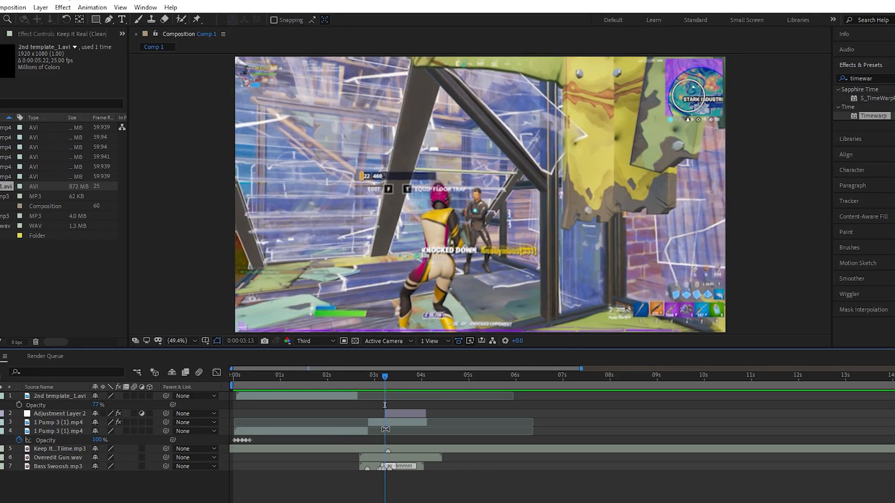
pyautogui.click(388, 423)
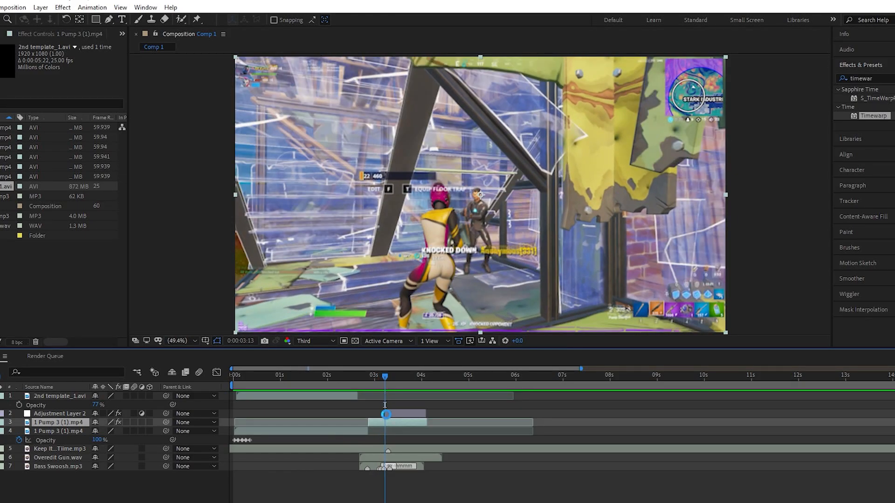
pyautogui.hotkey('ctrl', 's')
pyautogui.click(413, 275)
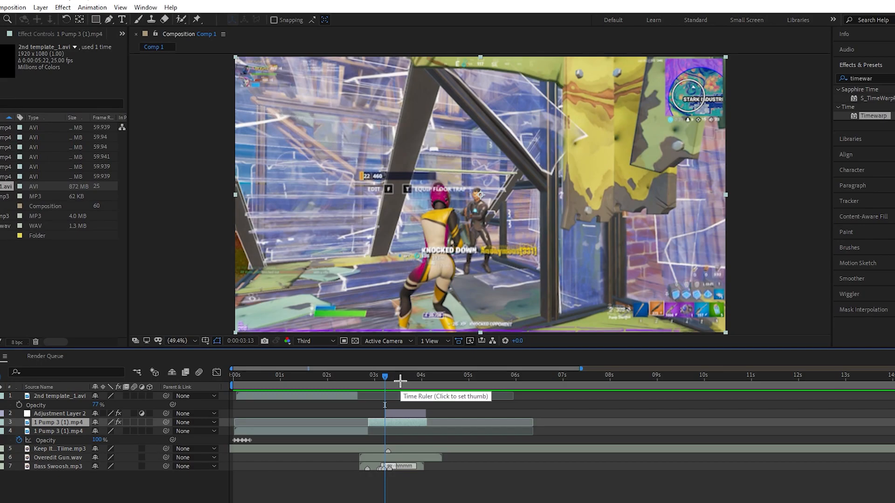
pyautogui.keyDown('ctrl'); pyautogui.click(398, 425); pyautogui.keyUp('ctrl')
pyautogui.hotkey('ctrl', 'shift', 'd')
pyautogui.hotkey('ctrl', 'z')
pyautogui.click(398, 422)
pyautogui.hotkey('ctrl', 'shift', 'd')
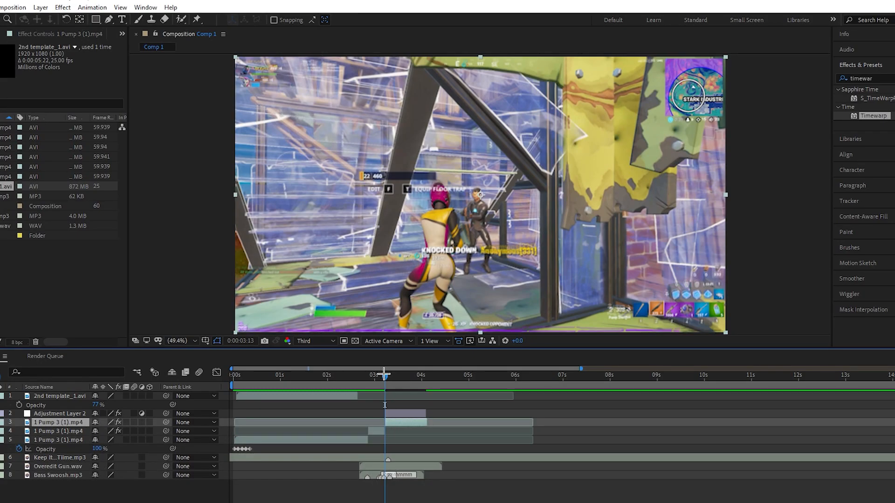
# Step: Go to 0:00:02:54 and apply the Roto Brush to the short 1 Pump 3 (1).mp4 clip on layer 4 in its layer view
pyautogui.moveTo(385, 376); pyautogui.dragTo(368, 376)
pyautogui.click(367, 432)
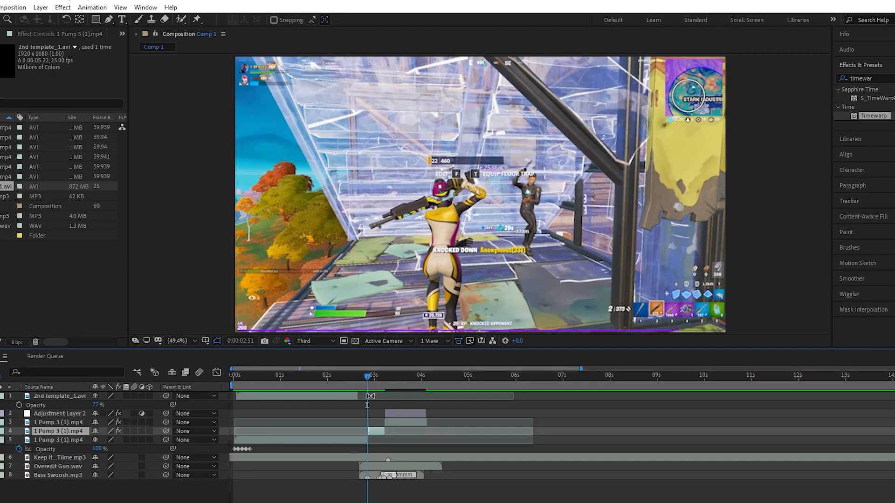
pyautogui.click(367, 375)
pyautogui.moveTo(370, 376)
pyautogui.mouseDown()
pyautogui.moveTo(385, 375)
pyautogui.moveTo(369, 376)
pyautogui.mouseUp()
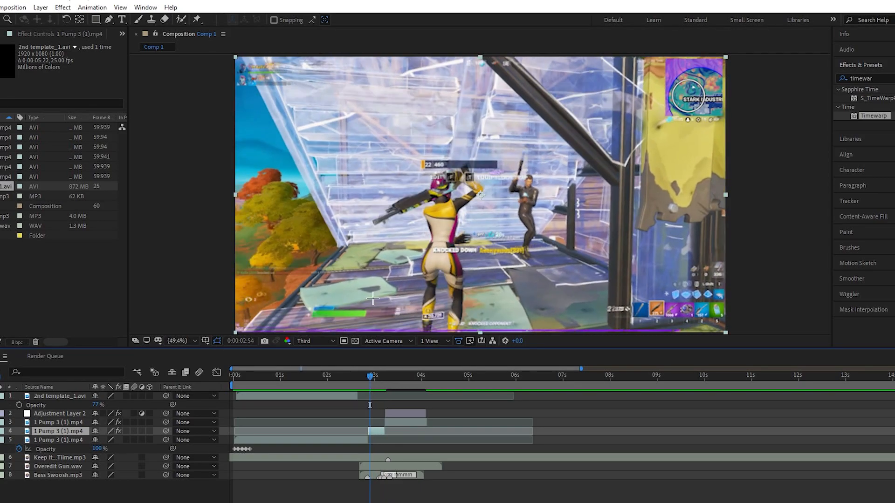
pyautogui.click(181, 19)
pyautogui.doubleClick(379, 430)
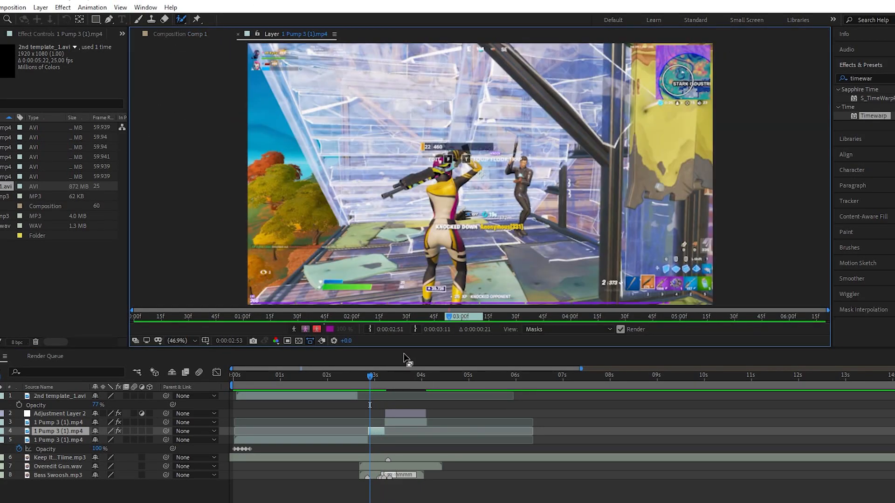
pyautogui.click(542, 280)
pyautogui.click(542, 279)
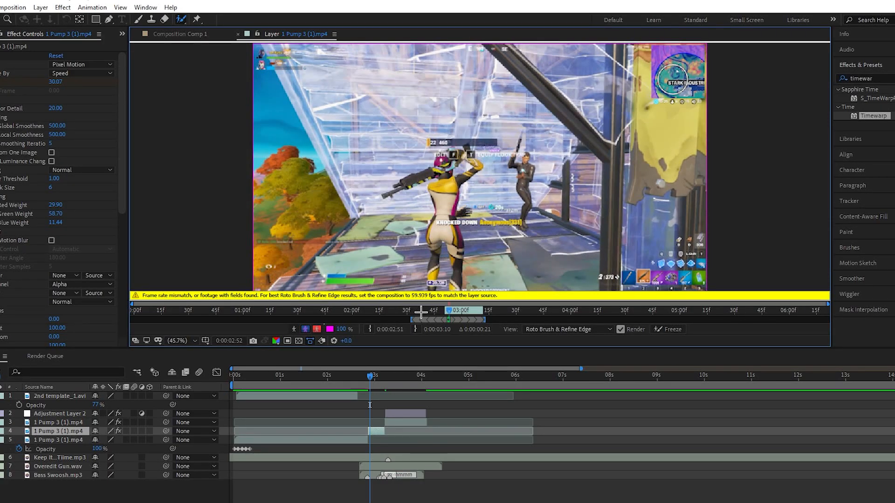
# Step: Try a frame rate of 59.941 fps for Comp 1 to match the clip's footage
pyautogui.click(1, 7)
pyautogui.click(12, 7)
pyautogui.click(11, 7)
pyautogui.click(37, 34)
pyautogui.click(531, 124)
pyautogui.moveTo(486, 126); pyautogui.dragTo(734, 122)
pyautogui.moveTo(621, 246); pyautogui.dragTo(601, 246)
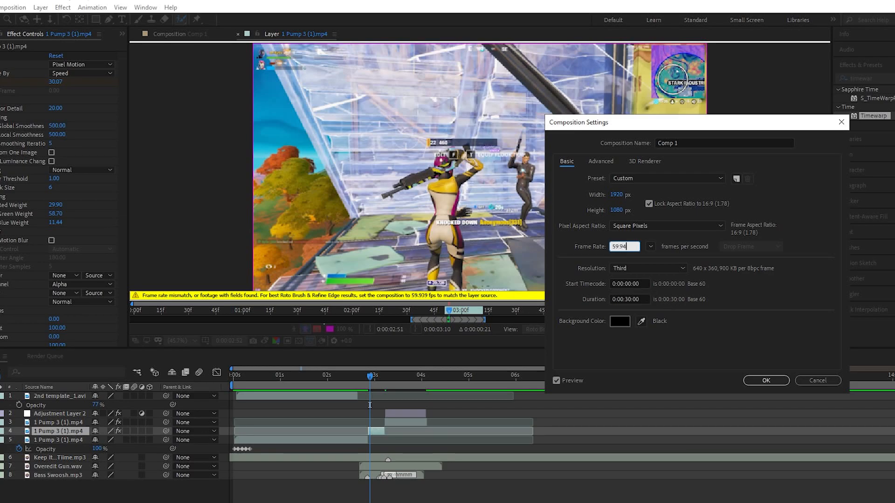
pyautogui.write('59.941')
pyautogui.click(766, 380)
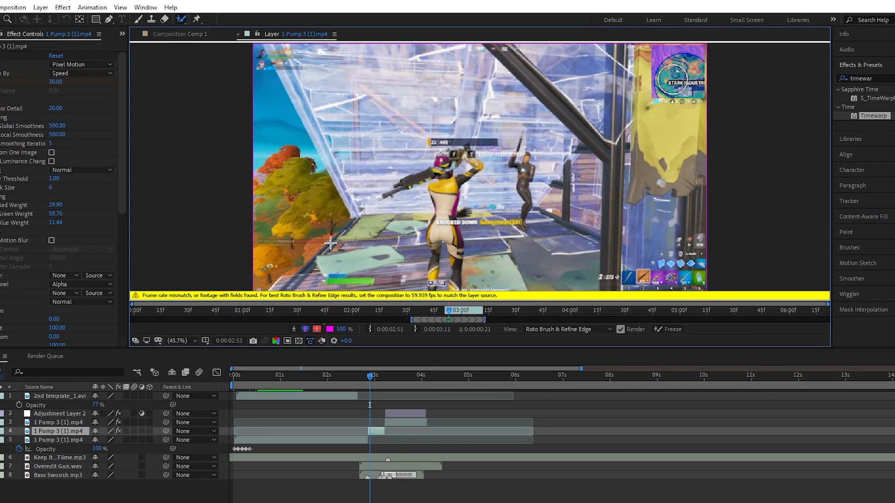
# Step: Set the composition's preview resolution to Full and return to the layer view of the 1 Pump 3 (1).mp4 clip
pyautogui.click(196, 34)
pyautogui.click(313, 340)
pyautogui.click(307, 363)
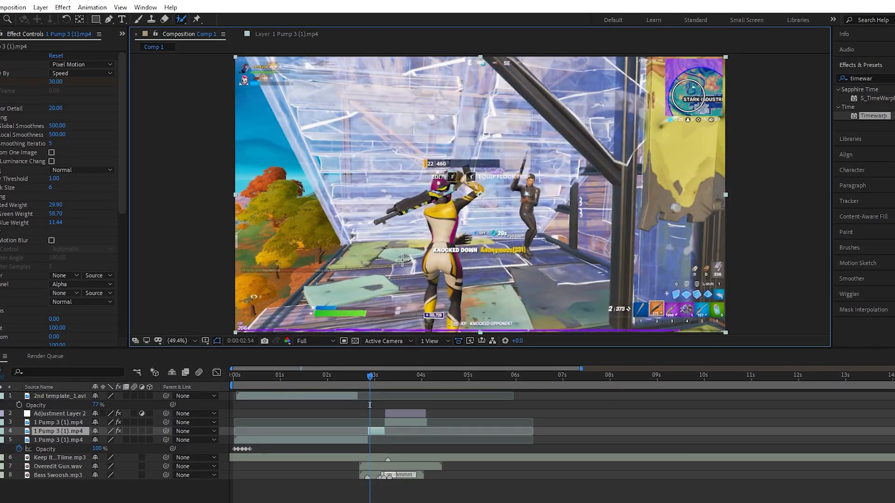
pyautogui.click(280, 34)
pyautogui.scroll(2, 417, 237)
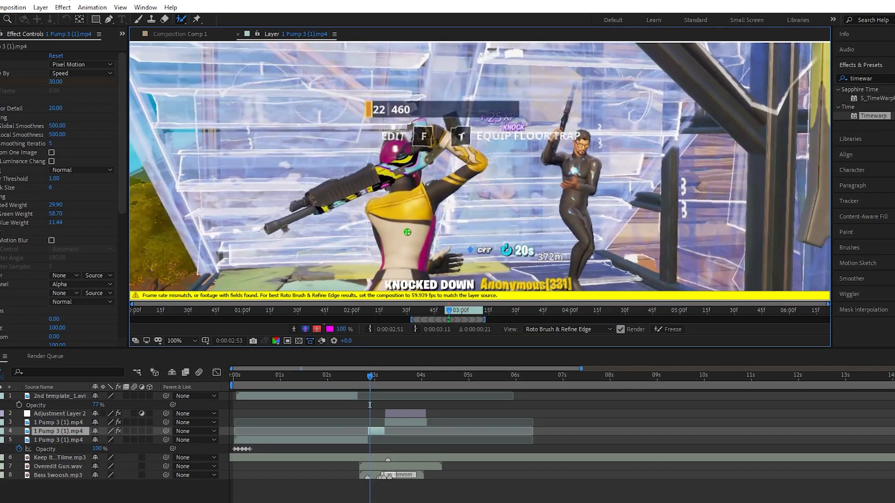
pyautogui.scroll(-2, 407, 232)
# Step: Set Comp 1's frame rate to 59.939 fps to match the Roto Brush clip's source
pyautogui.click(1, 7)
pyautogui.moveTo(19, 7)
pyautogui.click(33, 32)
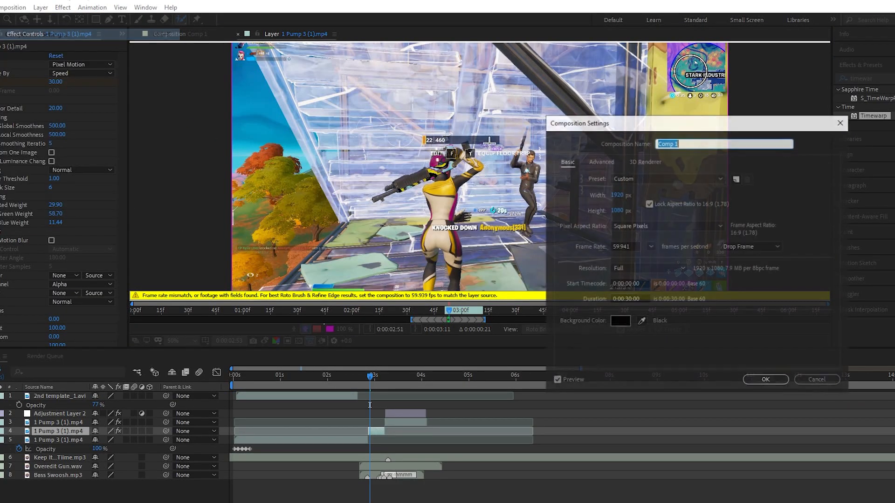
pyautogui.click(633, 248)
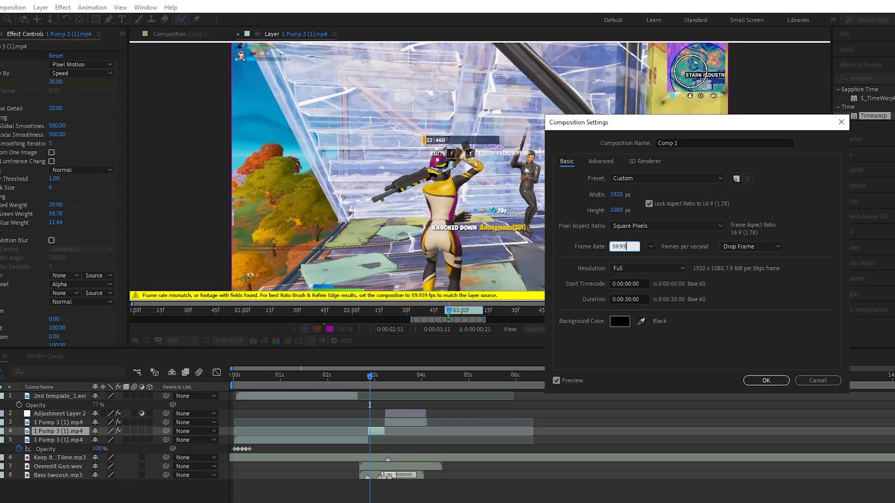
pyautogui.write('39')
pyautogui.click(758, 376)
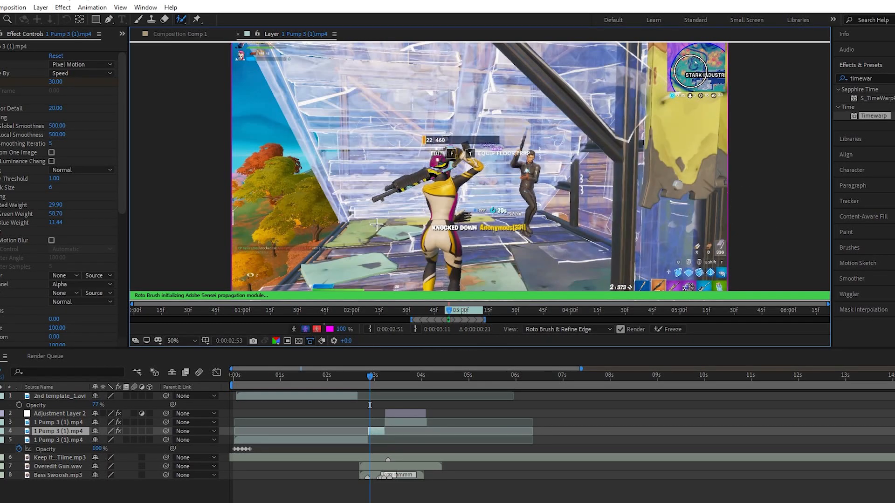
pyautogui.press('Return')
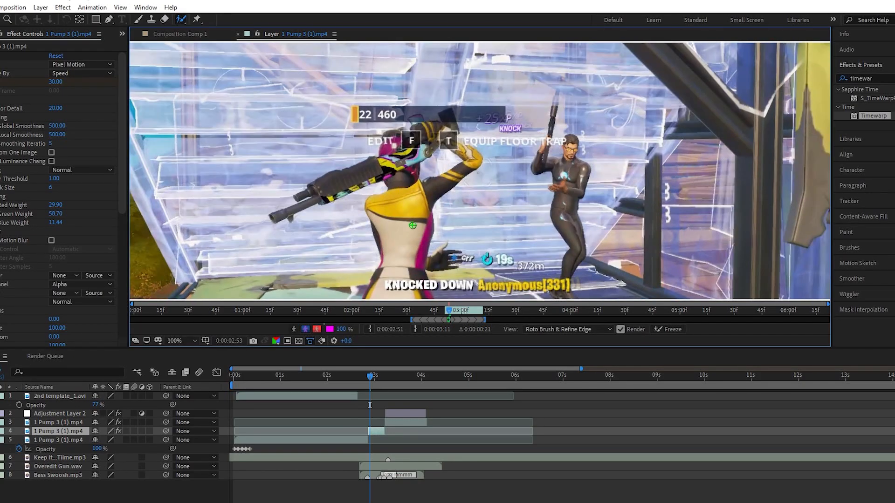
# Step: Return to the Comp 1 view and preview the edit from the start
pyautogui.click(180, 34)
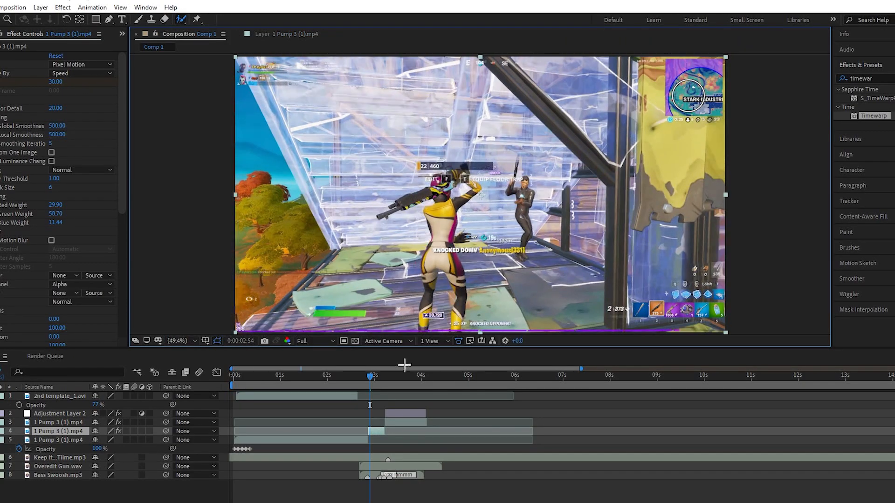
pyautogui.press('space')
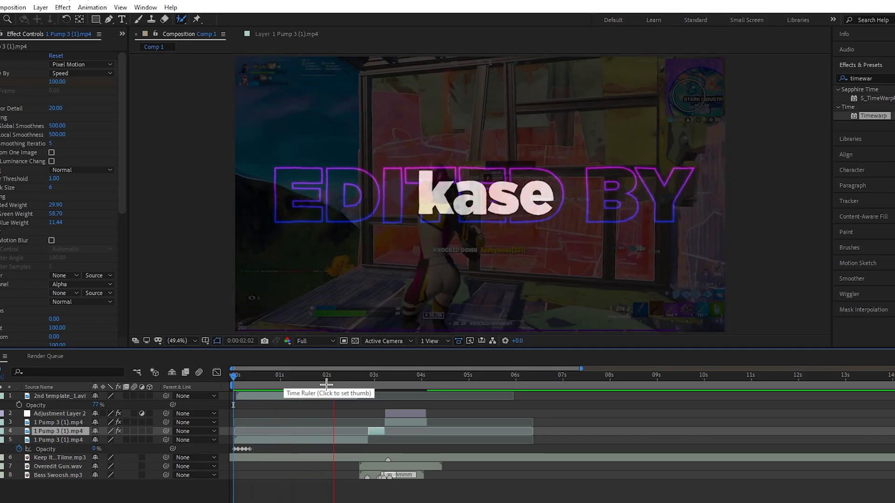
pyautogui.moveTo(262, 376); pyautogui.dragTo(215, 375)
pyautogui.press('space')
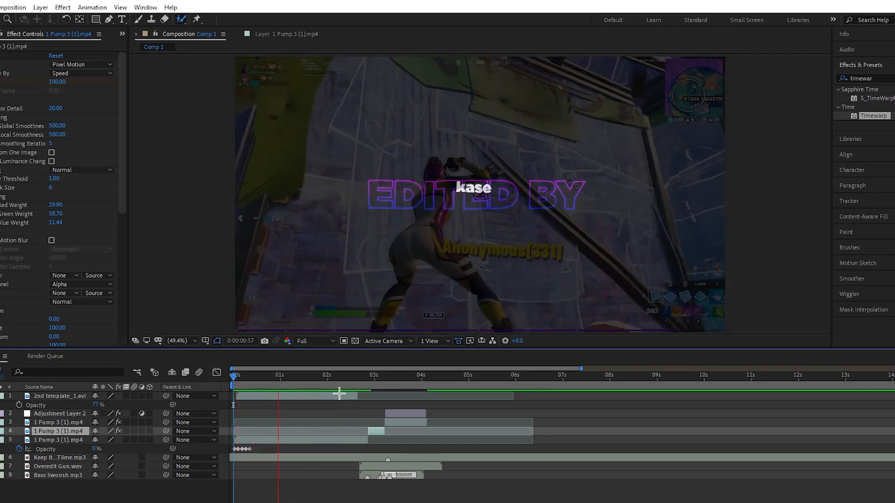
pyautogui.press('space')
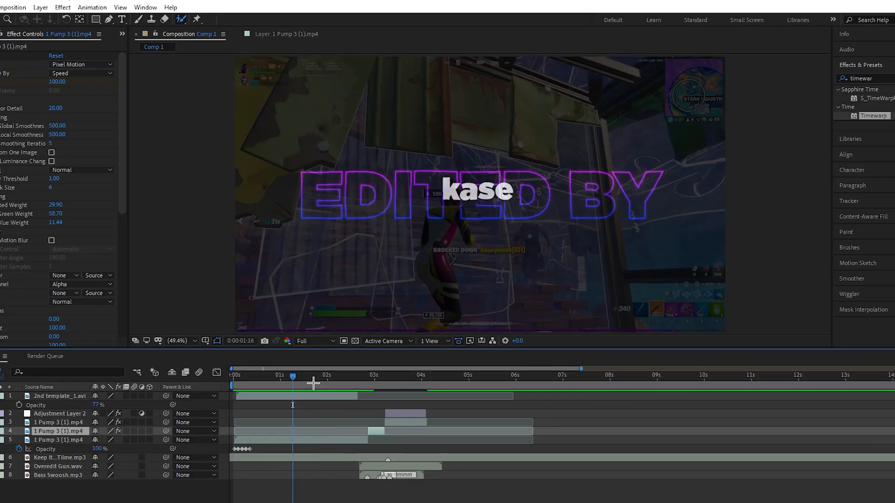